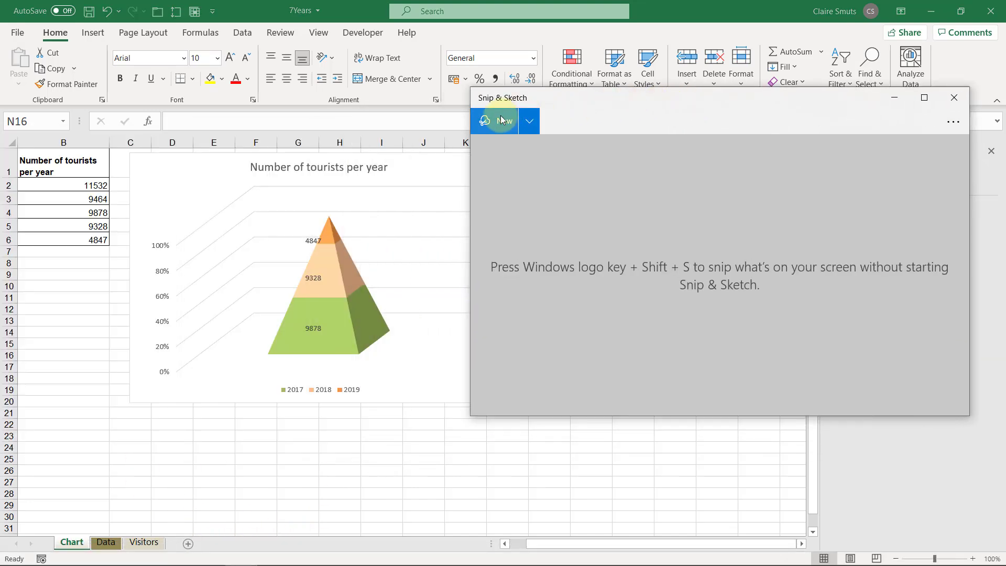
# - Capture a rectangular snip of the whole "Number of tourists per year" pyramid chart
pyautogui.click(497, 119)
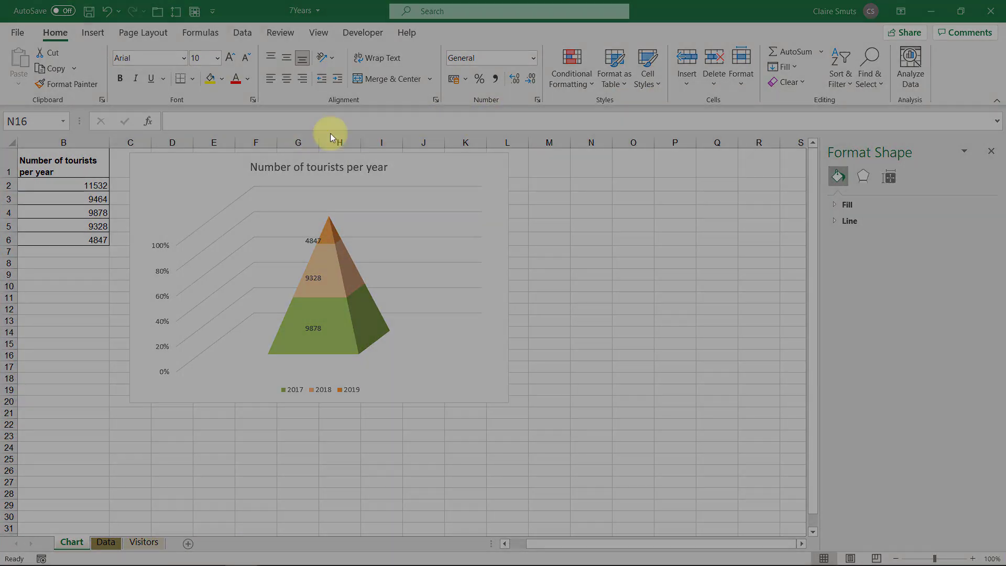
pyautogui.moveTo(130, 154)
pyautogui.mouseDown()
pyautogui.moveTo(254, 171)
pyautogui.moveTo(463, 319)
pyautogui.moveTo(505, 399)
pyautogui.mouseUp()
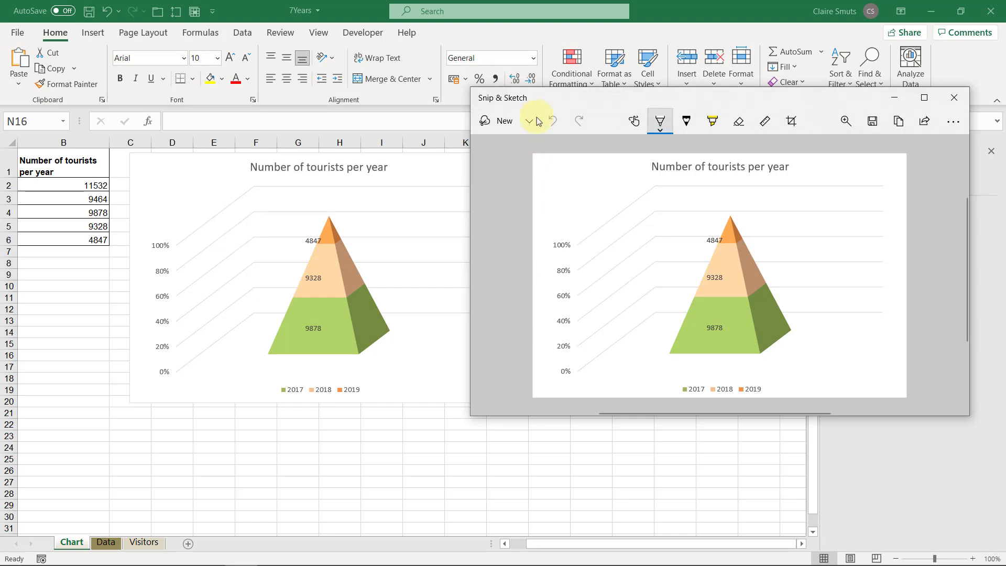
# - Save the snip as a JPG image named 7Chart in the CAT P1 Nov 2020_MSOffice_DATA folder
pyautogui.click(874, 122)
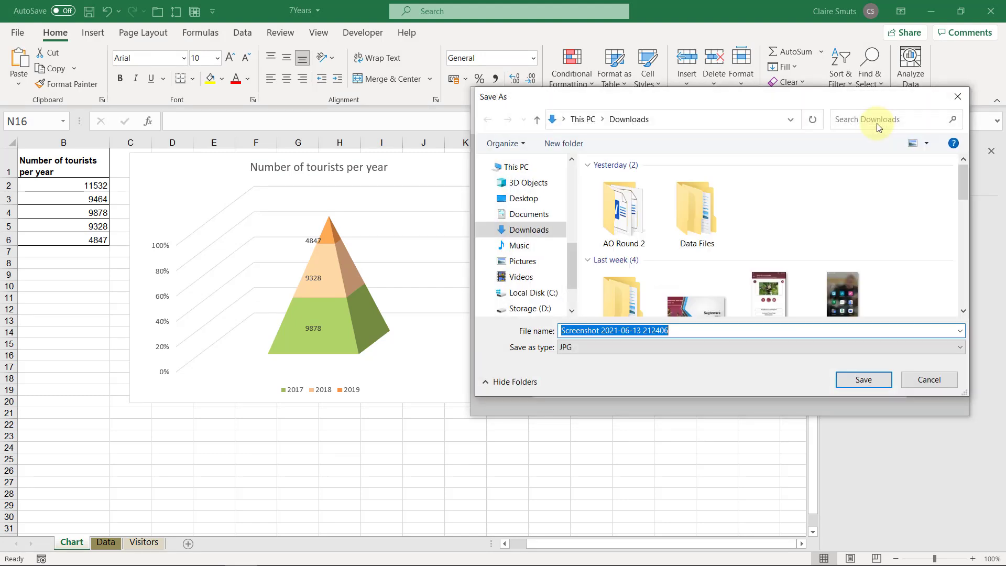
pyautogui.scroll(5, 545, 220)
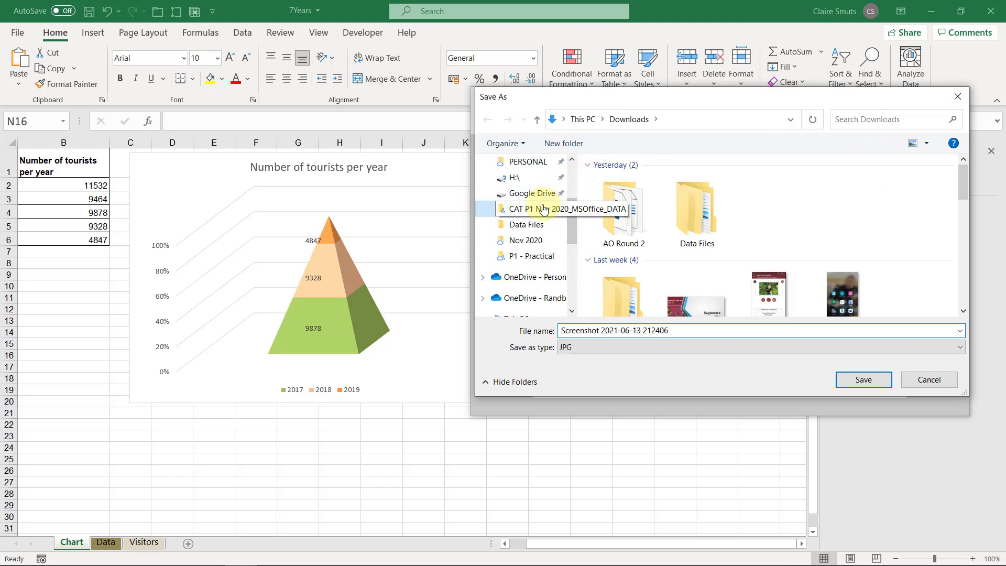
pyautogui.click(546, 209)
pyautogui.click(699, 331)
pyautogui.hotkey('ctrl', 'a')
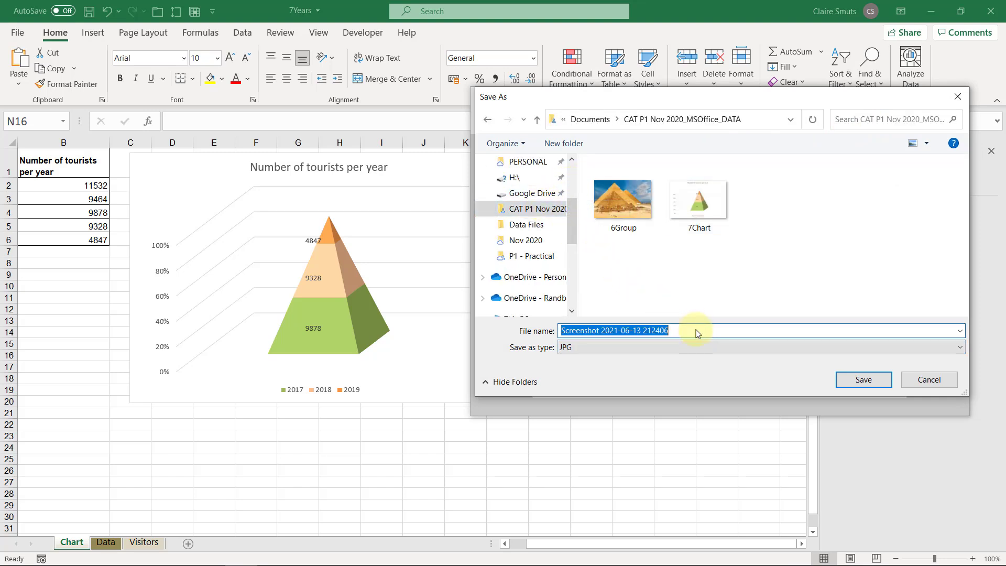
pyautogui.click(704, 226)
pyautogui.click(640, 328)
pyautogui.hotkey('ctrl', 'a')
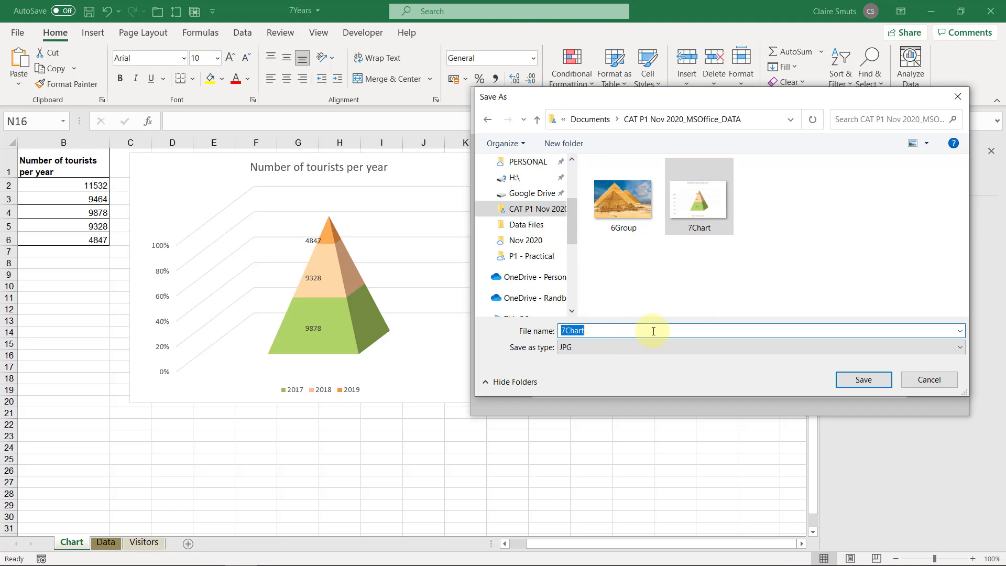
pyautogui.click(739, 345)
pyautogui.click(743, 331)
pyautogui.click(778, 327)
pyautogui.press('Return')
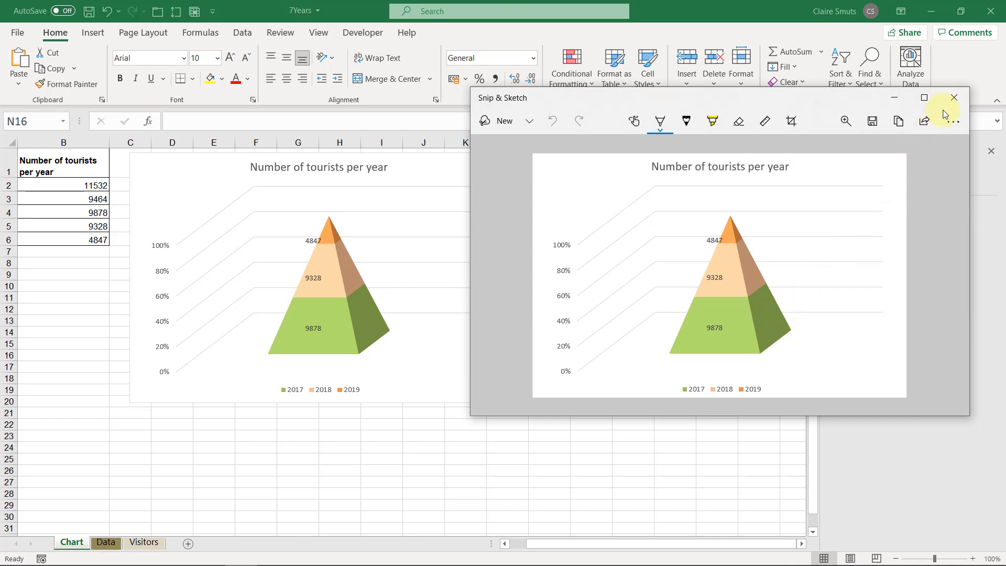
# - Close Snip & Sketch and the Format Shape pane beside the Chart worksheet
pyautogui.click(955, 98)
pyautogui.click(676, 239)
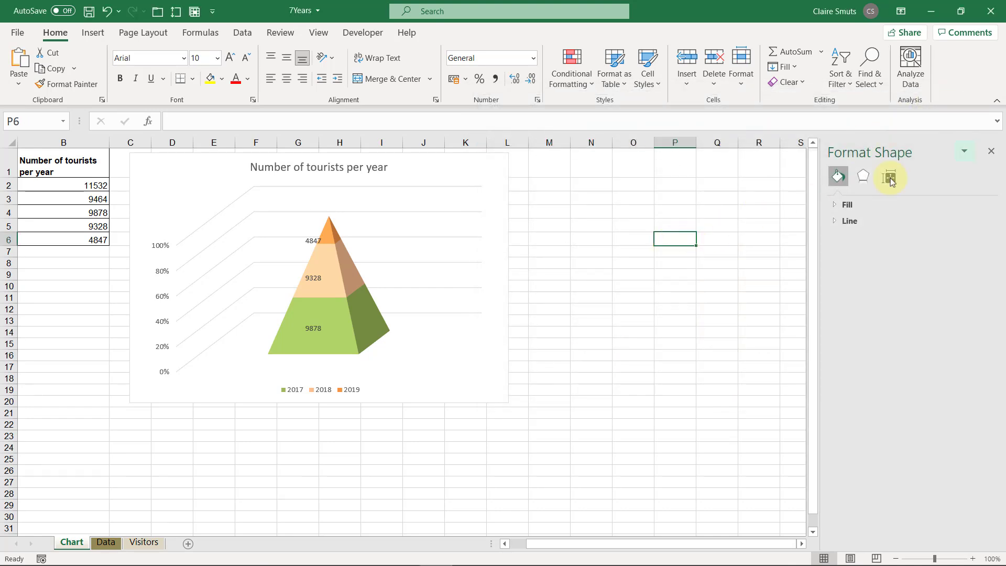
pyautogui.click(991, 151)
pyautogui.click(930, 11)
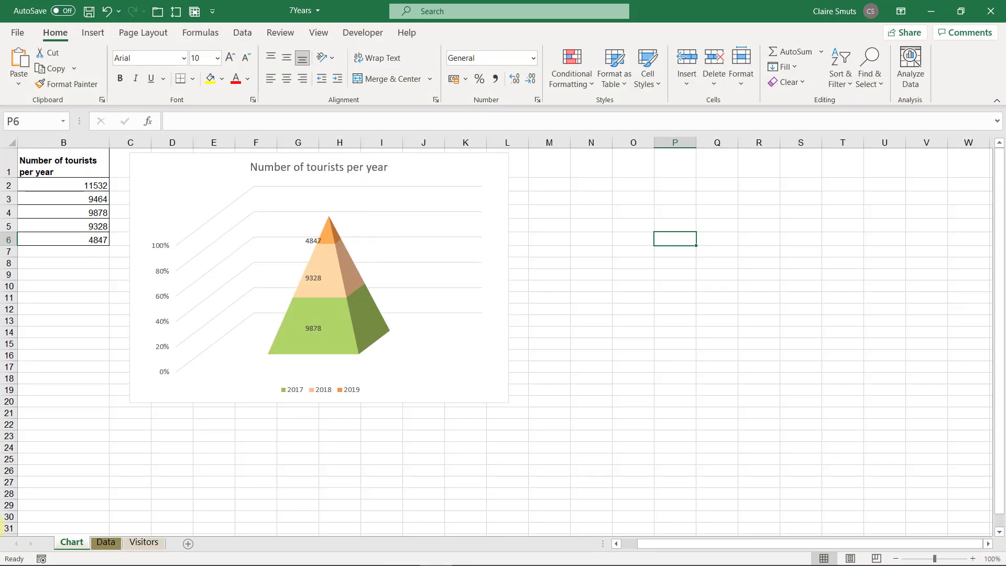
# - On the Visitors worksheet, select the VisitorsCost amounts F2:F194 to check which range name they carry
pyautogui.click(152, 543)
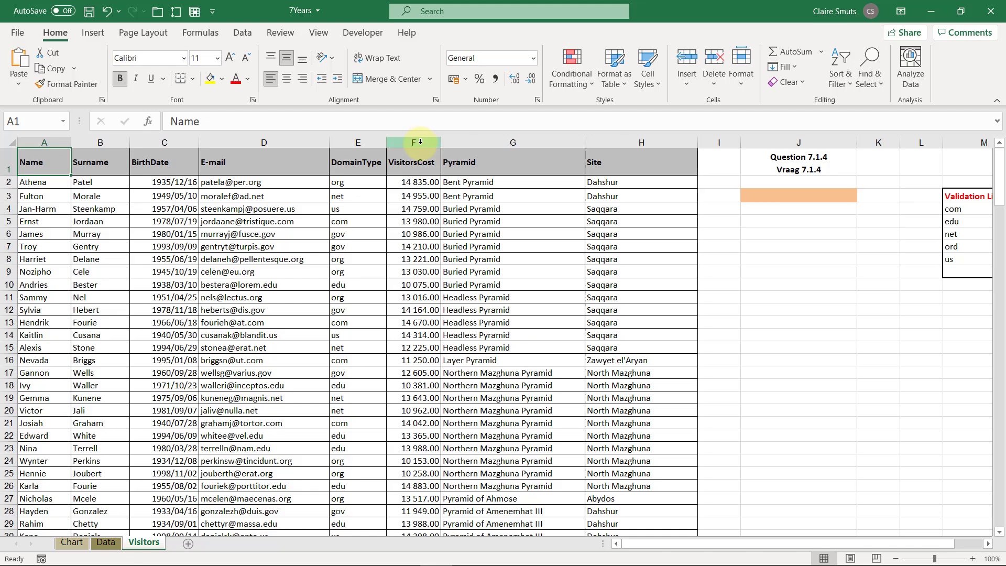
pyautogui.click(411, 163)
pyautogui.hotkey('ctrl', 'shift', 'Down')
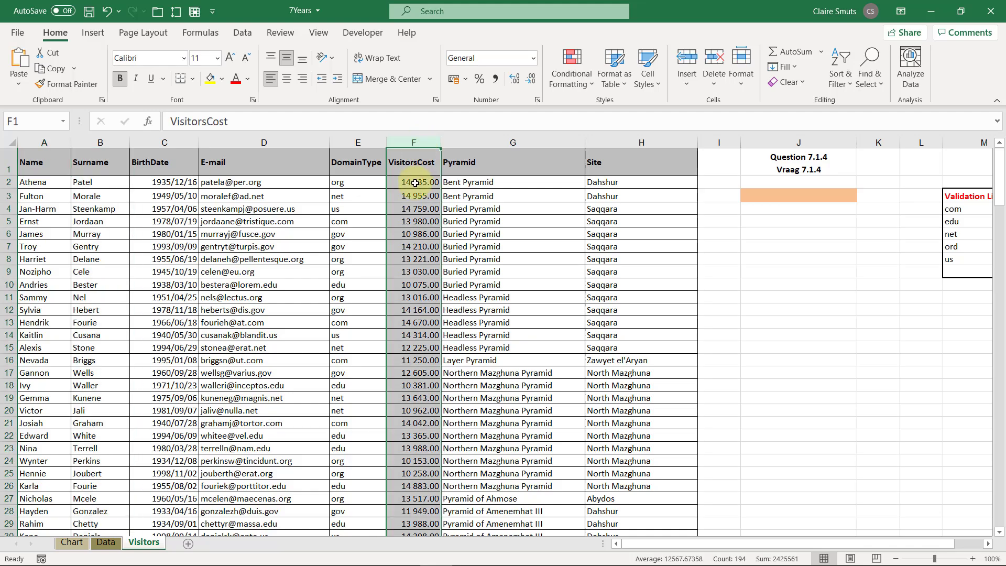
pyautogui.moveTo(415, 183); pyautogui.dragTo(416, 505)
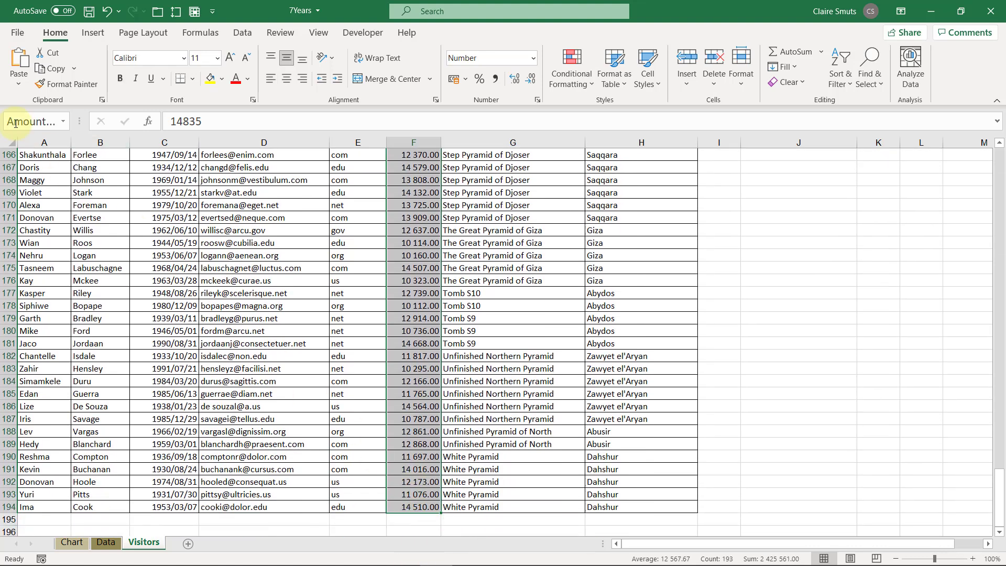
pyautogui.click(66, 124)
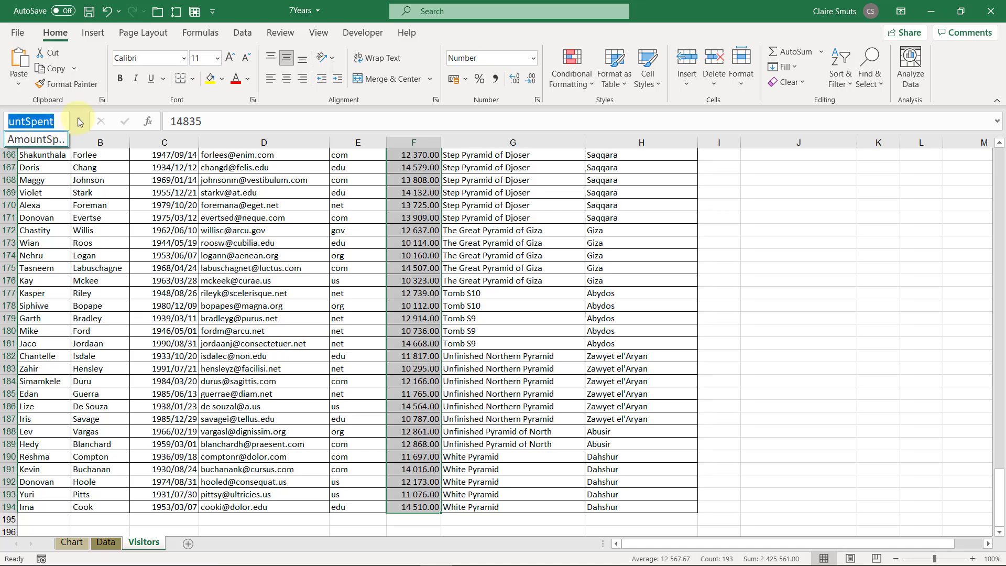
pyautogui.write('G176')
pyautogui.press('Return')
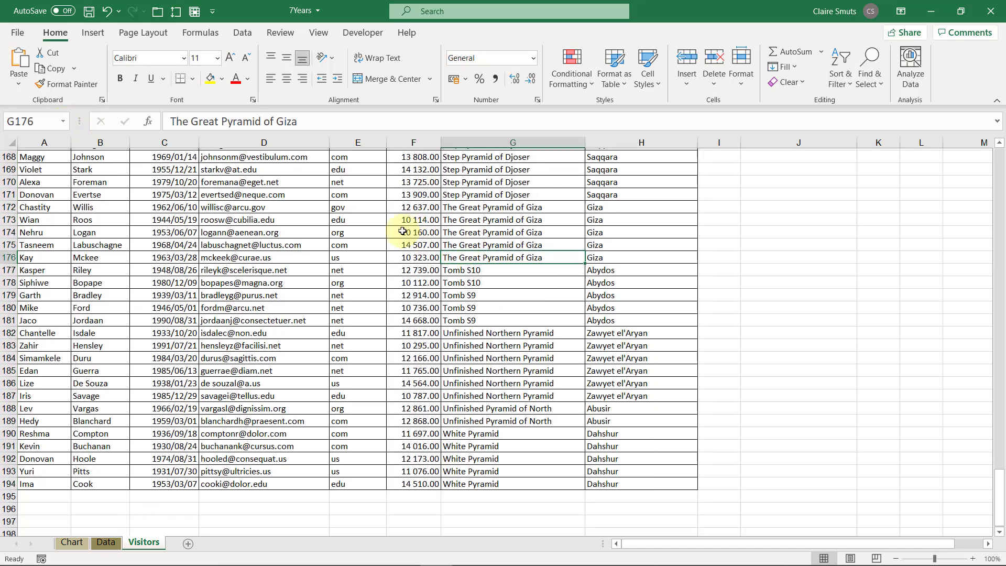
# - Look up the Name Manager and check the workbook's defined range names and their references
pyautogui.scroll(20, 392, 222)
pyautogui.scroll(20, 392, 222)
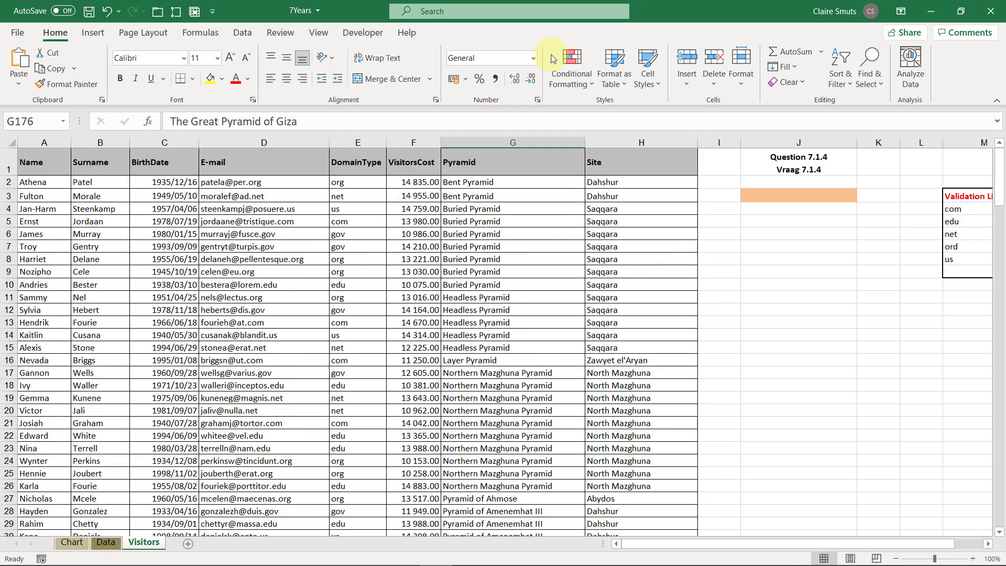
pyautogui.click(598, 9)
pyautogui.write('n')
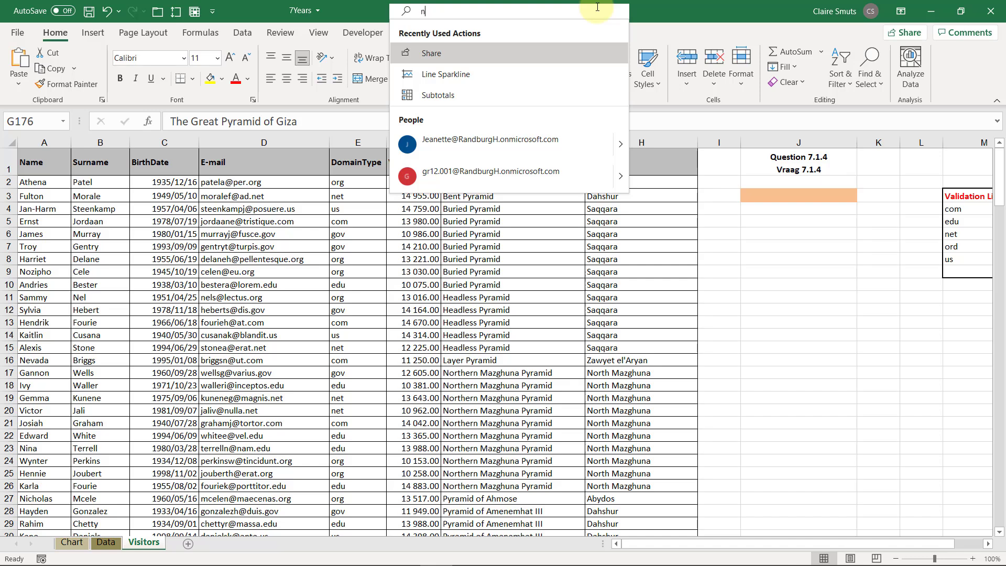
pyautogui.write('ame')
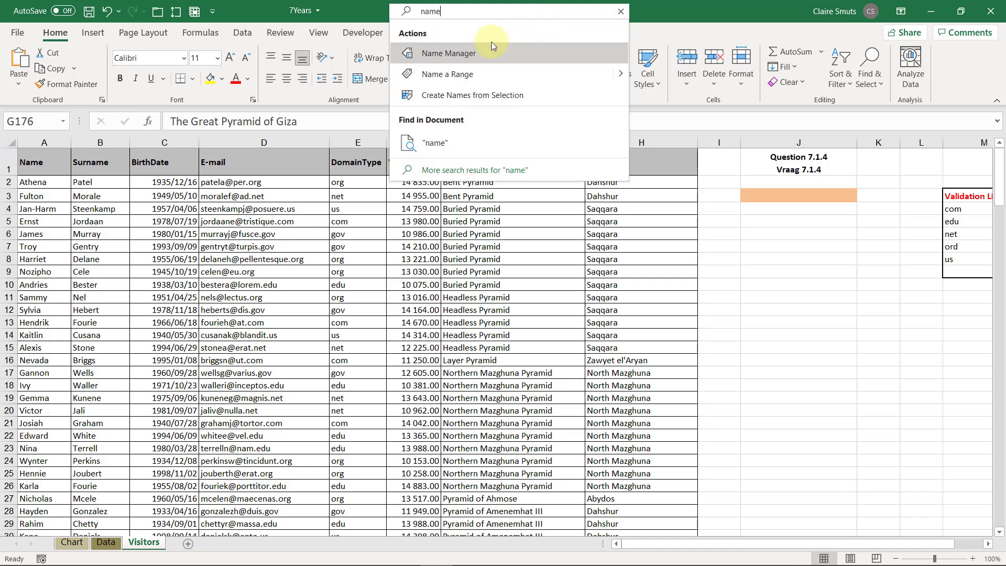
pyautogui.click(442, 58)
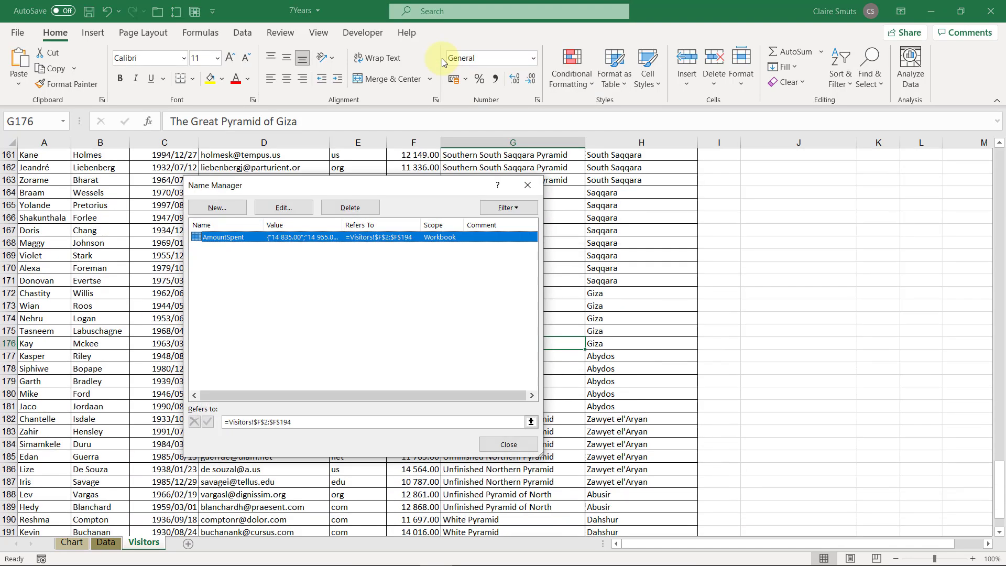
pyautogui.click(528, 185)
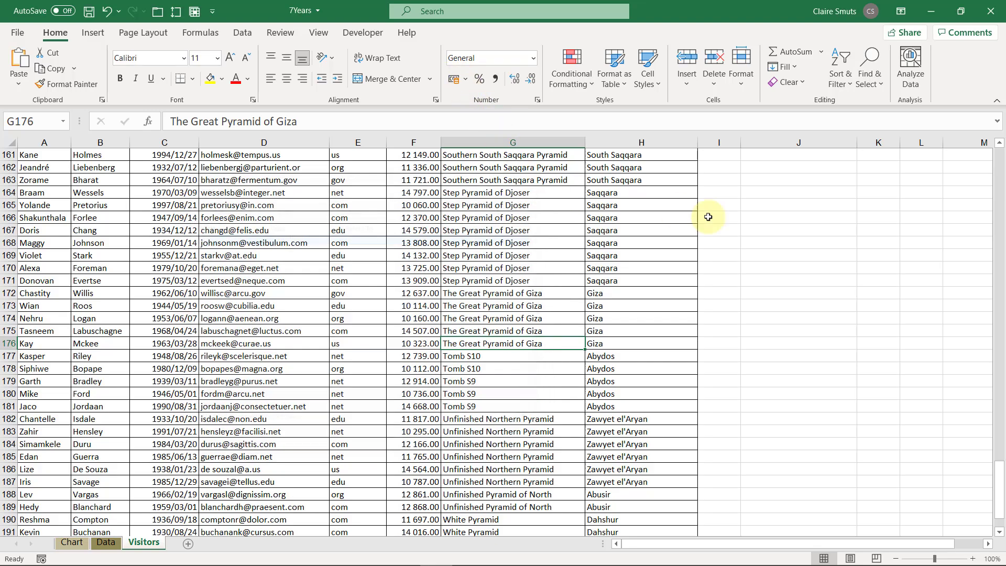
# - Start a COUNTIF function in the shaded cell J3 under Question 7.1.4
pyautogui.scroll(12, 718, 219)
pyautogui.scroll(20, 718, 219)
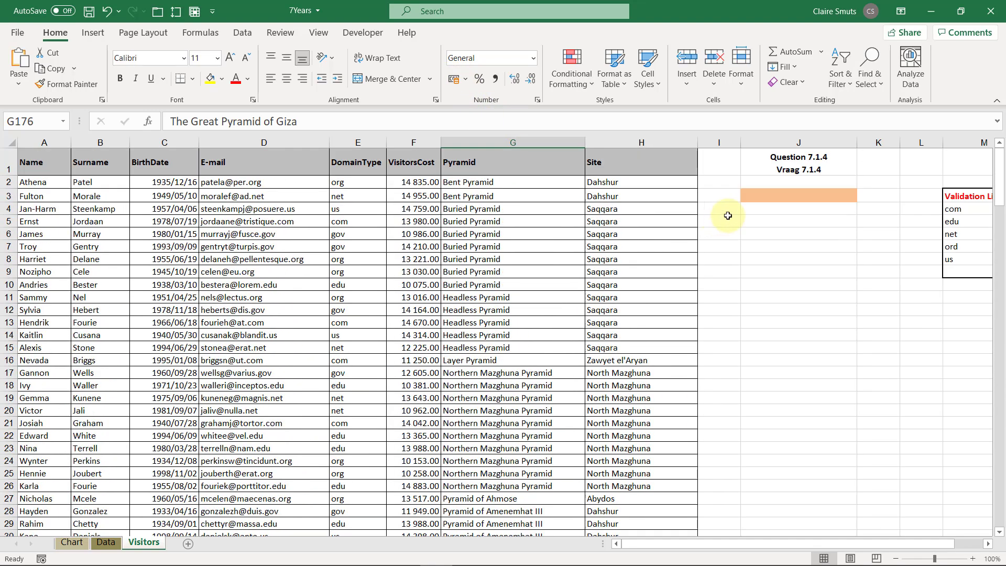
pyautogui.click(798, 195)
pyautogui.write('=')
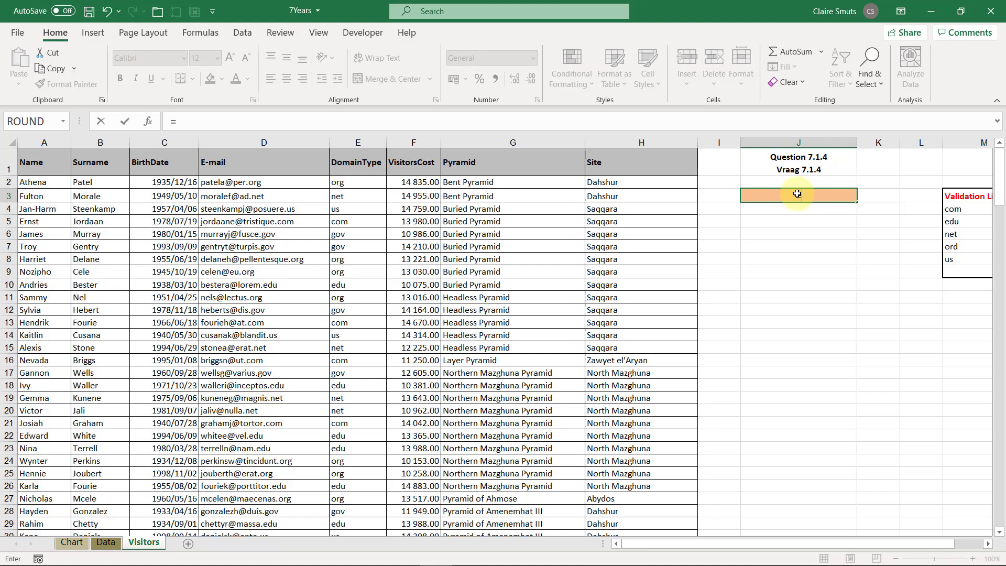
pyautogui.write('countif')
pyautogui.press('Tab')
pyautogui.write('`')
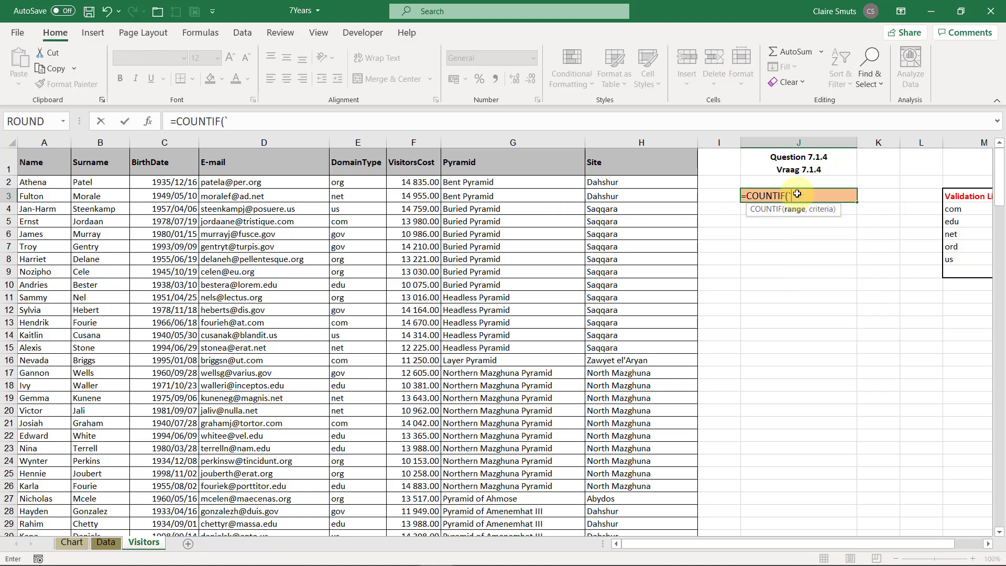
pyautogui.press('BackSpace')
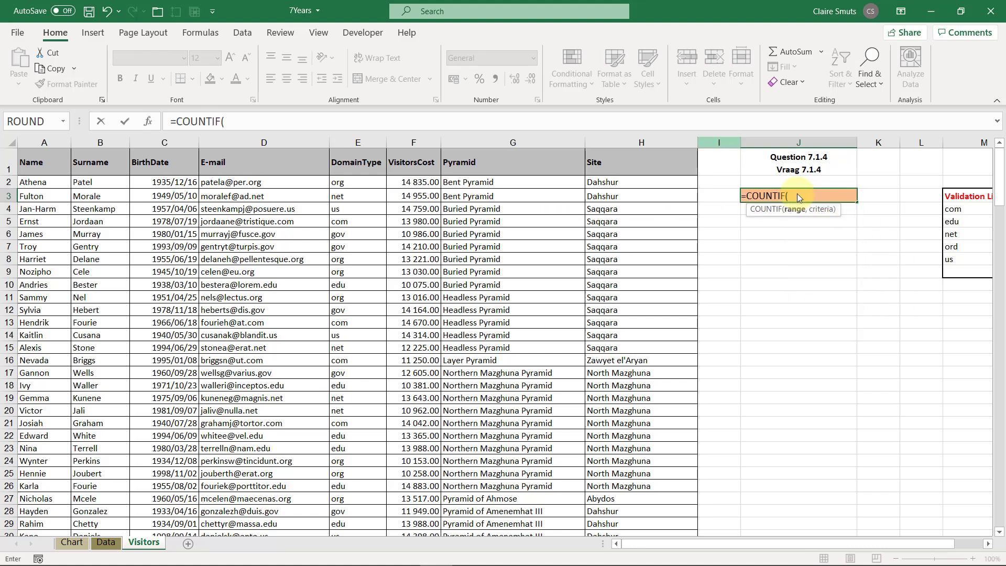
# - Use the column F amounts, named range AmountSpent, as the COUNTIF range and move on to the criteria argument
pyautogui.click(396, 183)
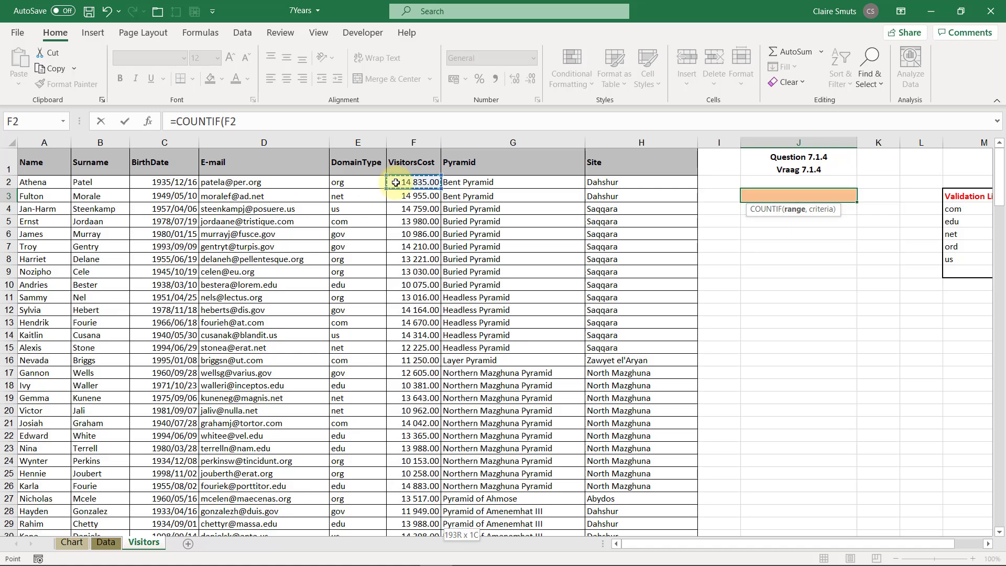
pyautogui.hotkey('ctrl', 'shift', 'Down')
pyautogui.click(308, 126)
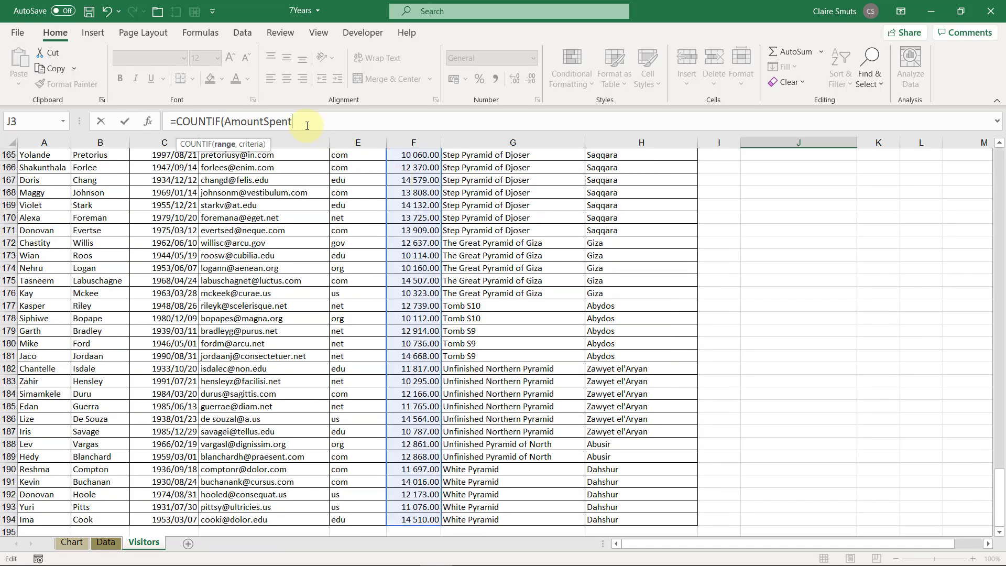
pyautogui.scroll(20, 341, 126)
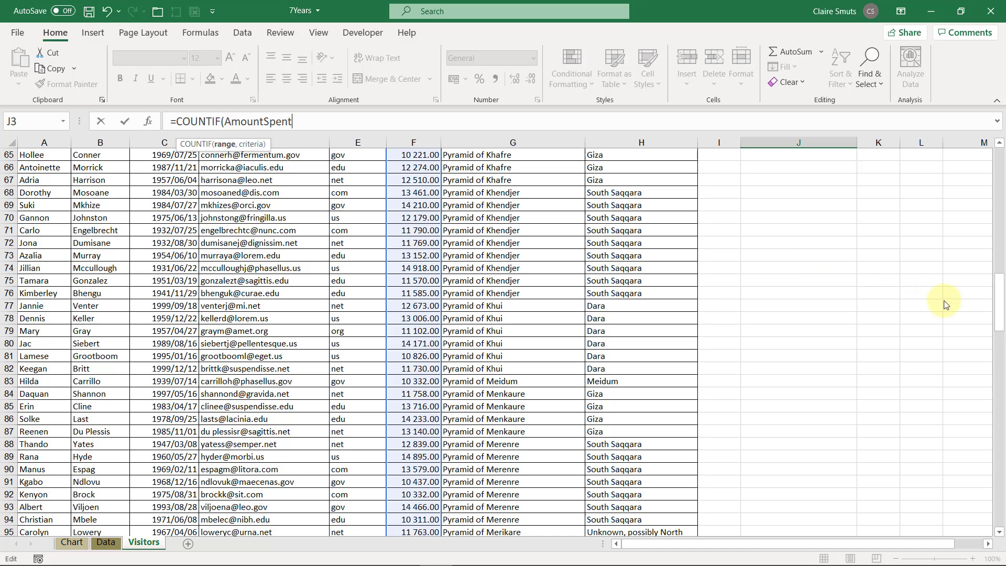
pyautogui.moveTo(1002, 320); pyautogui.dragTo(979, 140)
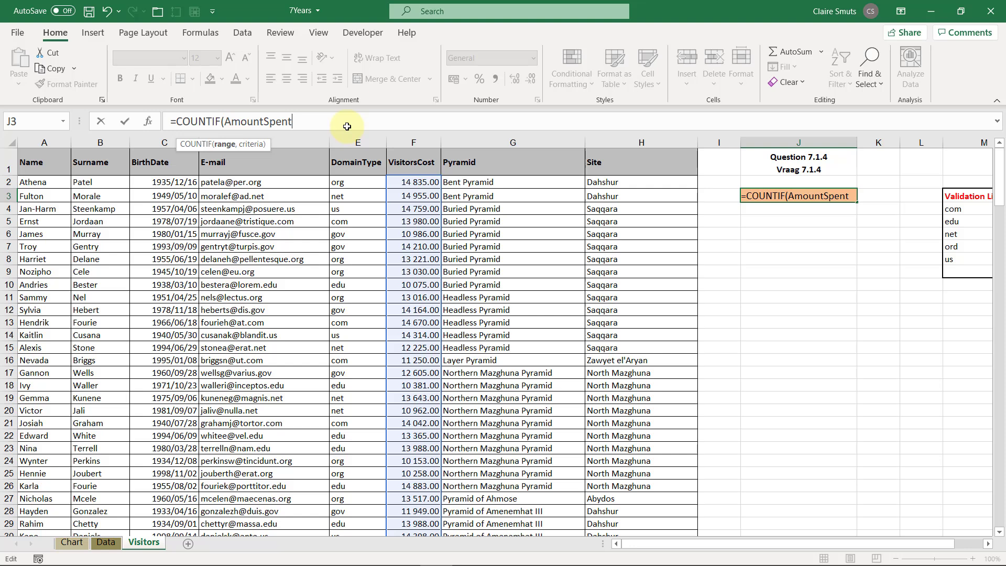
pyautogui.moveTo(1000, 179); pyautogui.dragTo(1000, 180)
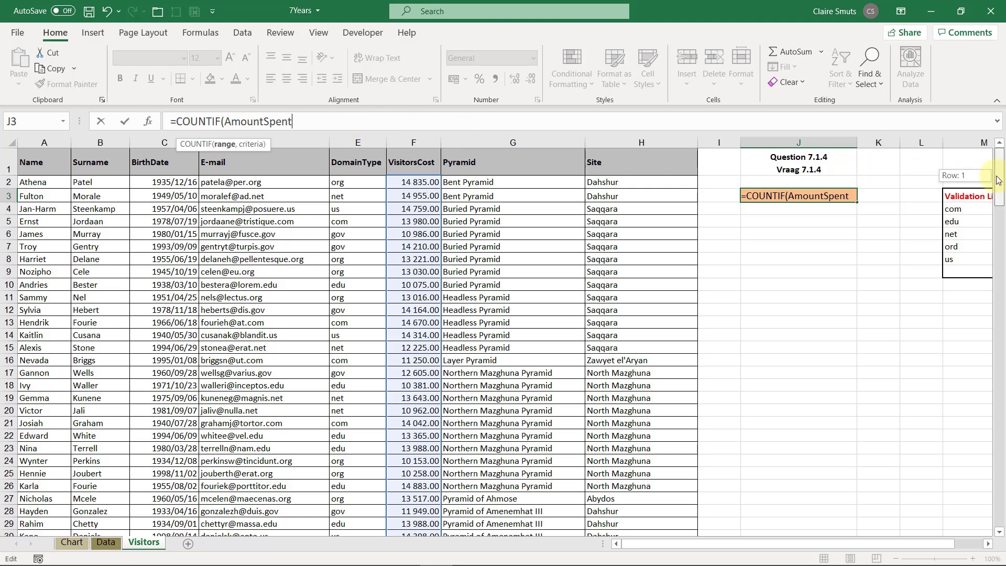
pyautogui.write(',')
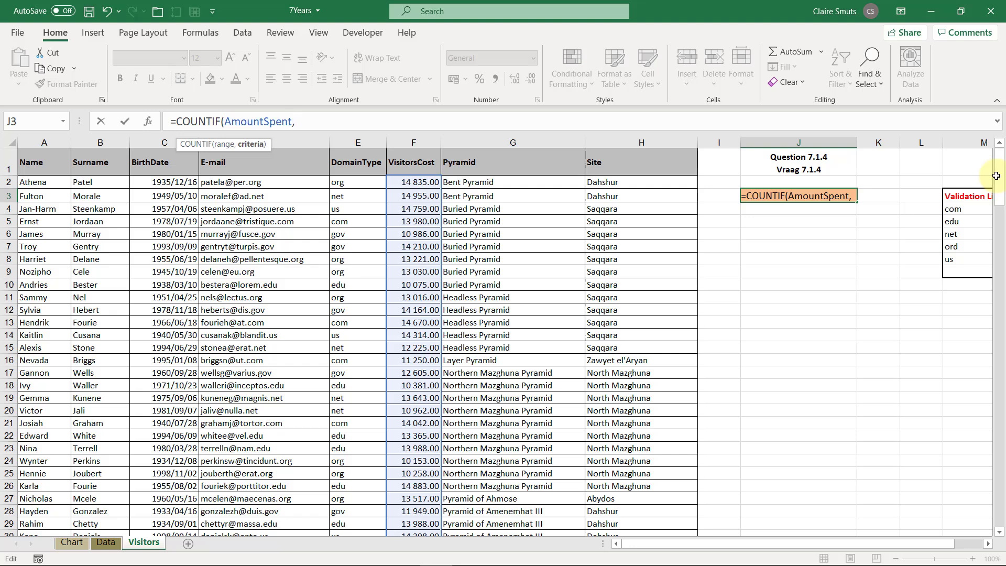
# - Check question 7.1.4 in the exam PDF and try to complete J3's COUNTIF with the unquoted criterion >14000
pyautogui.moveTo(344, 559)
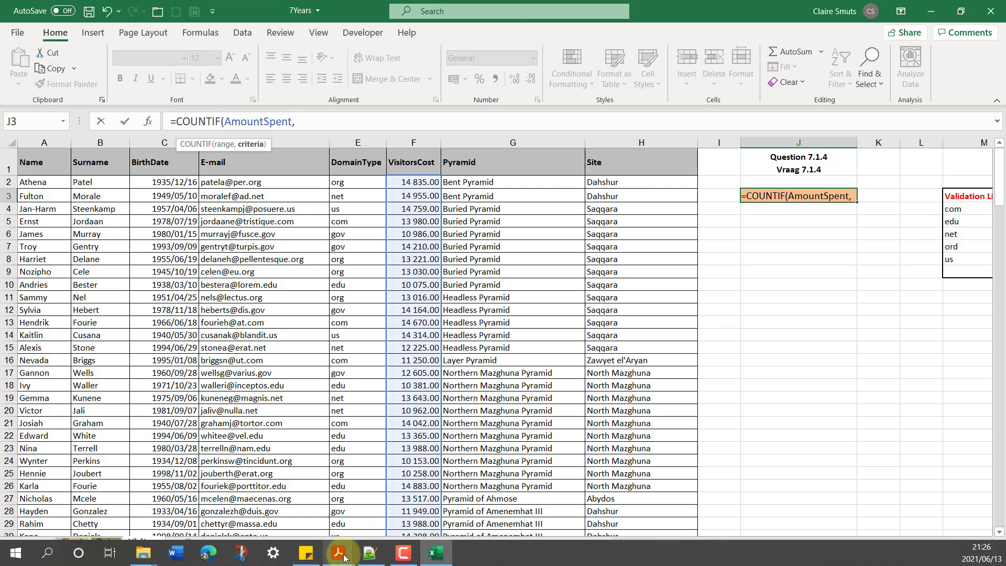
pyautogui.click(383, 522)
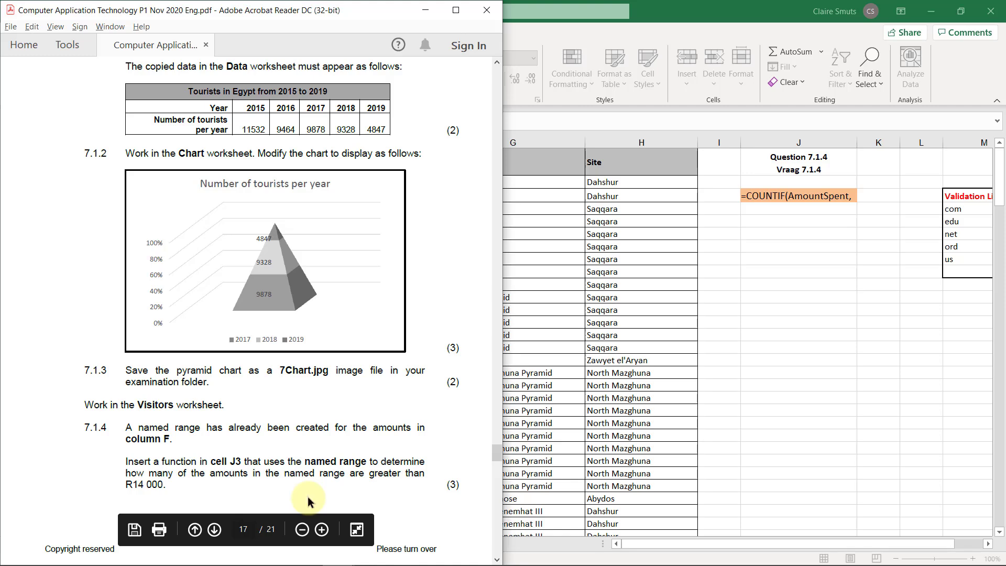
pyautogui.click(566, 119)
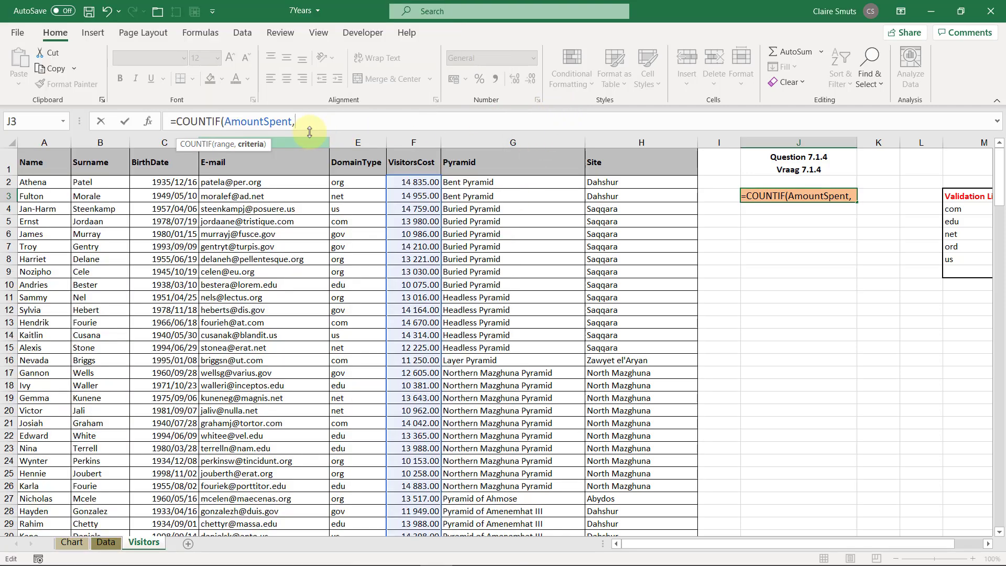
pyautogui.write('>1')
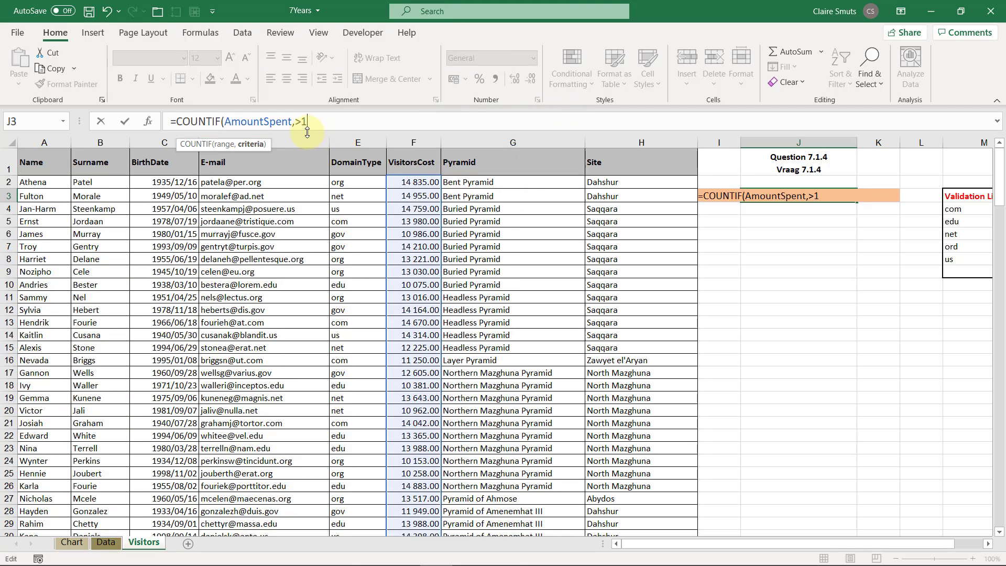
pyautogui.write('4000)')
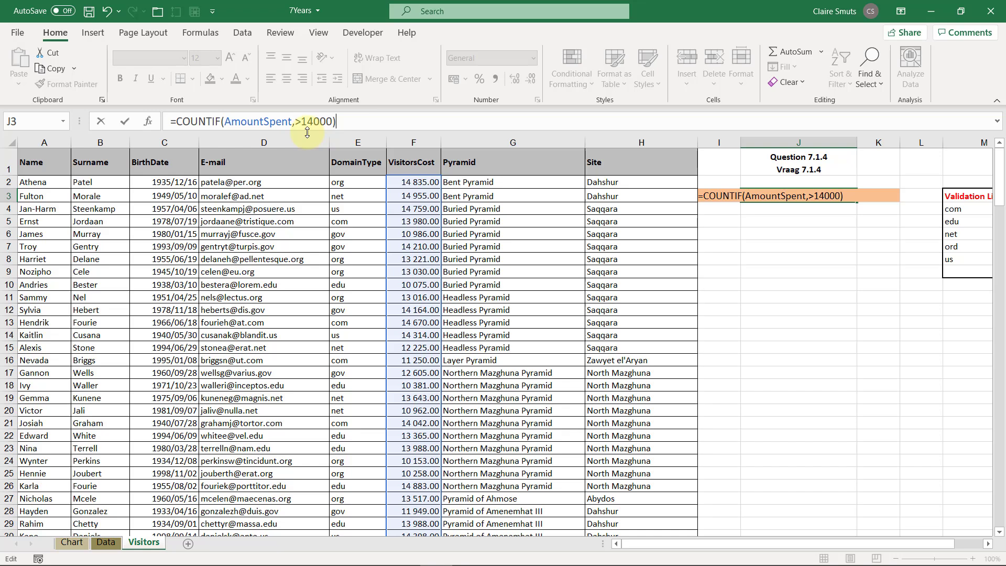
pyautogui.press('Return')
pyautogui.press('Return')
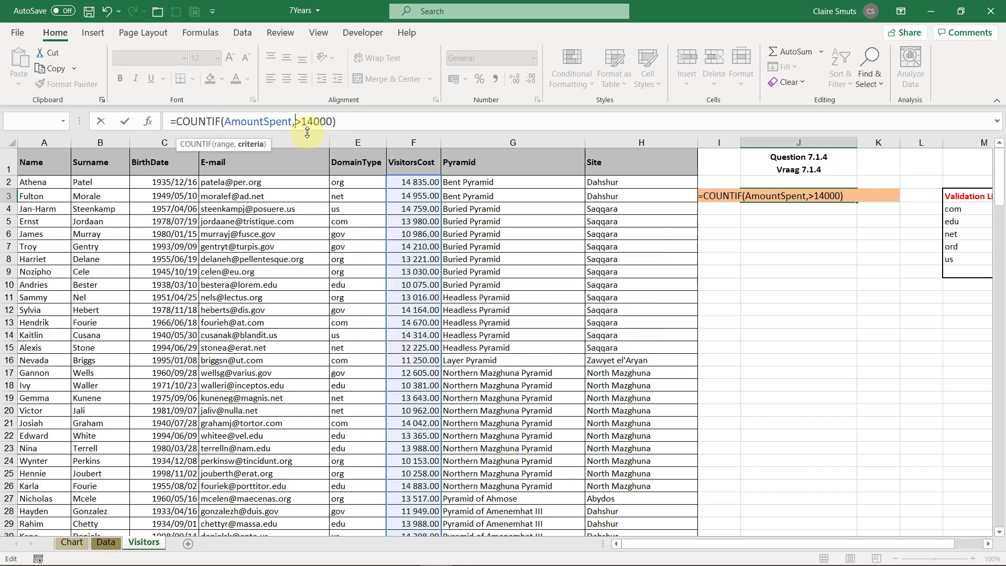
# - Use the Function Arguments dialog to correct the COUNTIF criterion in J3 to the quoted text ">14000" and accept the formula
pyautogui.click(148, 121)
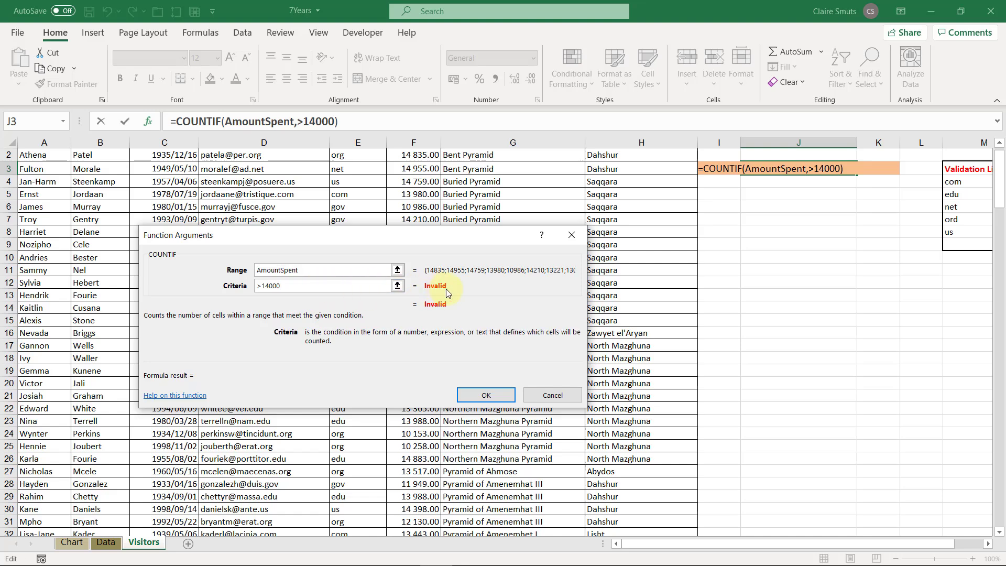
pyautogui.click(282, 283)
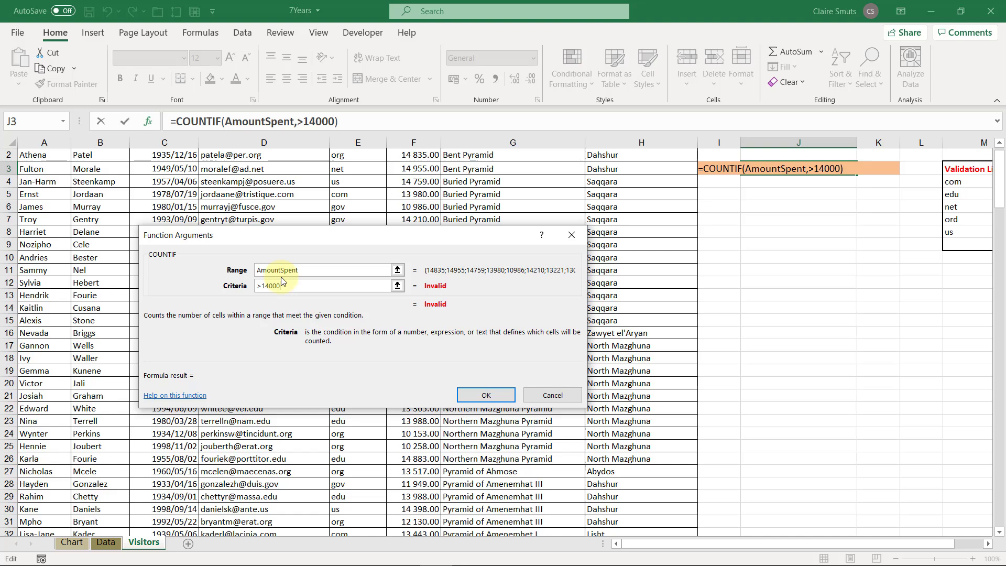
pyautogui.click(498, 398)
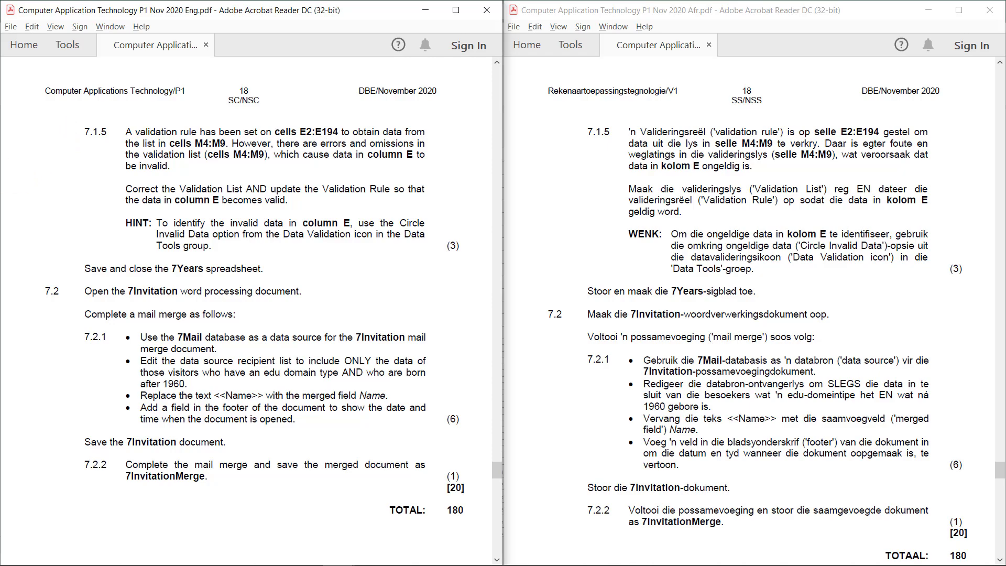
# - In the 7Years workbook in Excel, inspect the validation options of DomainType cell E2 and the Validation List range M4:M9
pyautogui.hotkey('alt', 'Tab')
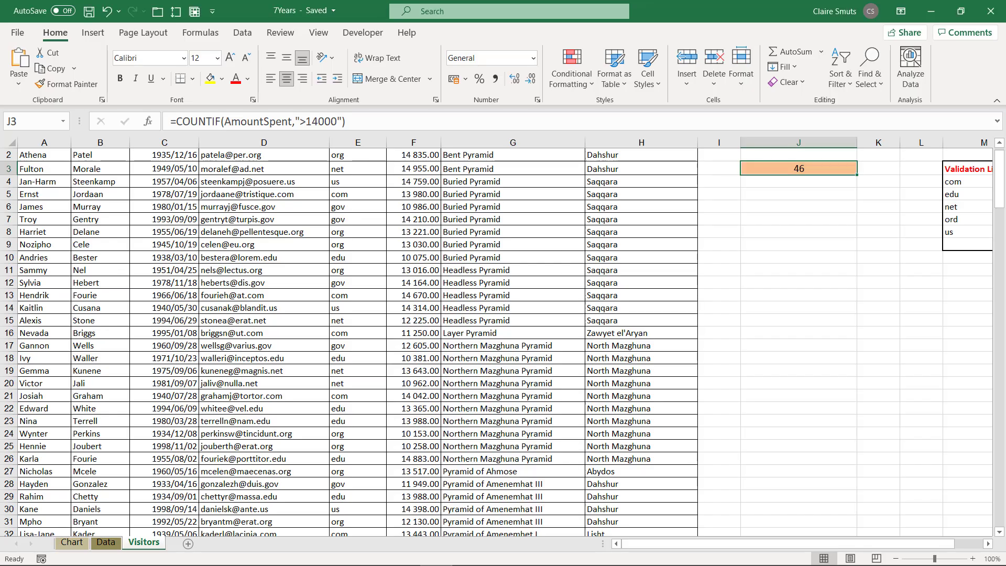
pyautogui.scroll(1, 78, 269)
pyautogui.click(358, 143)
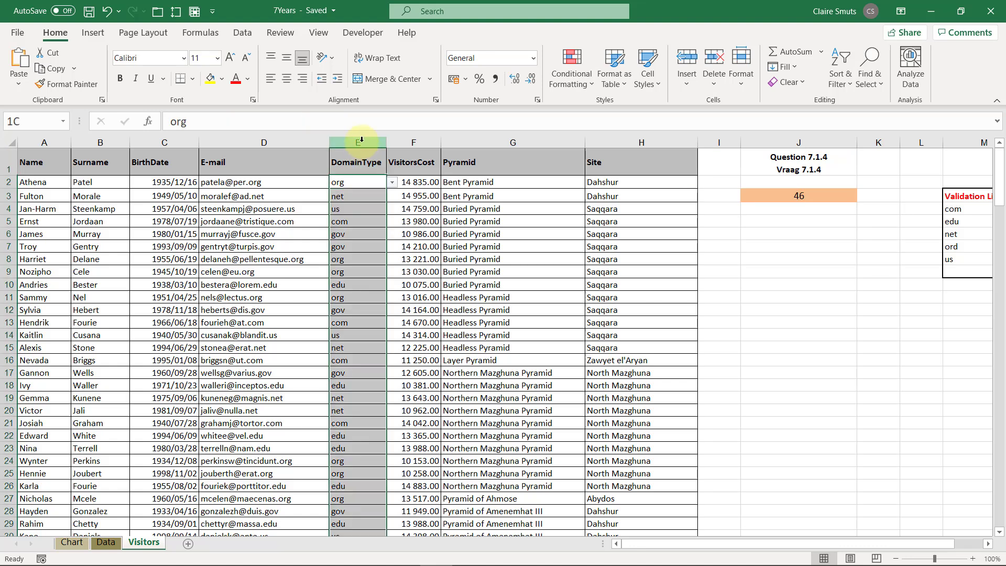
pyautogui.click(363, 182)
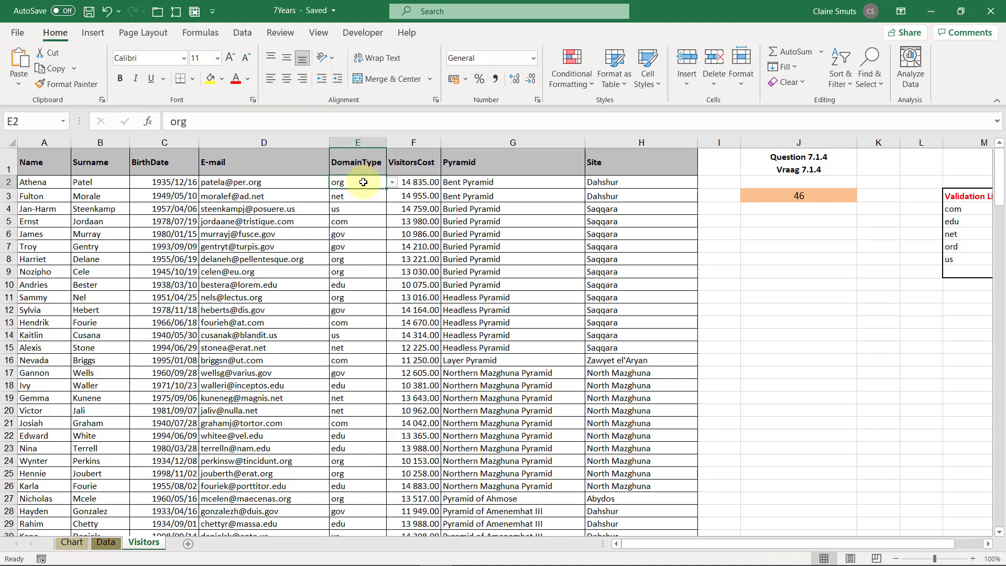
pyautogui.click(392, 182)
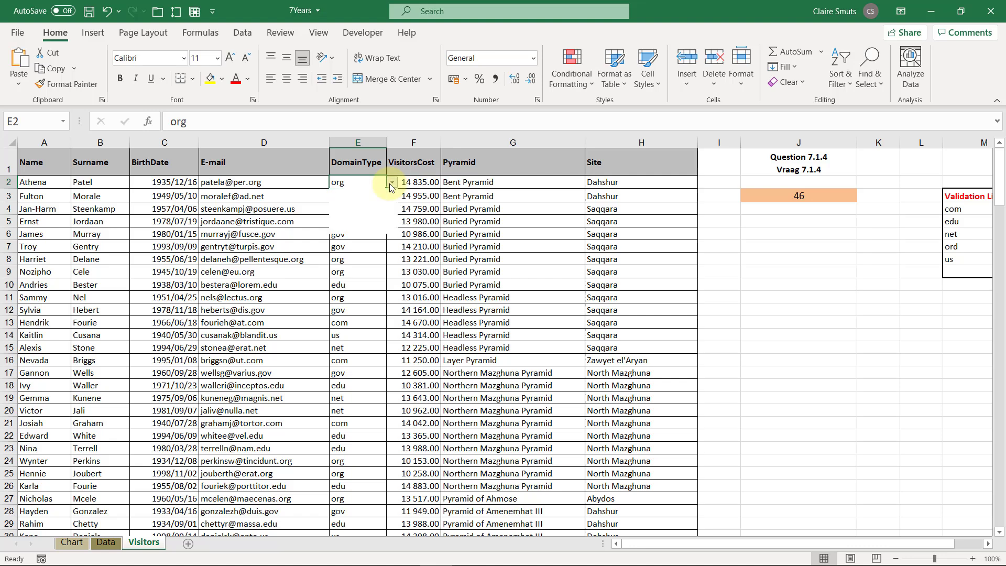
pyautogui.press('Escape')
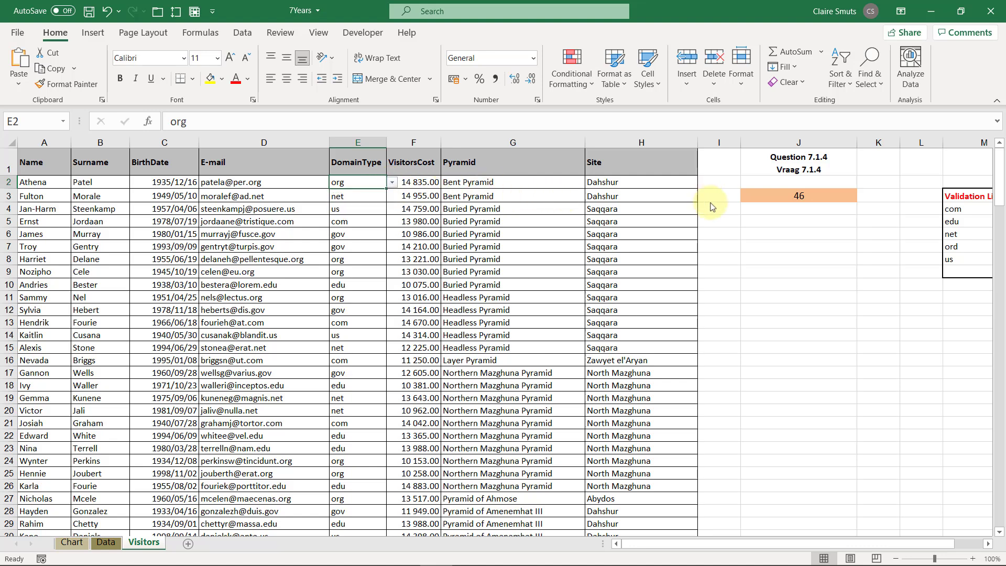
pyautogui.moveTo(851, 544); pyautogui.dragTo(936, 524)
pyautogui.moveTo(945, 209); pyautogui.dragTo(941, 271)
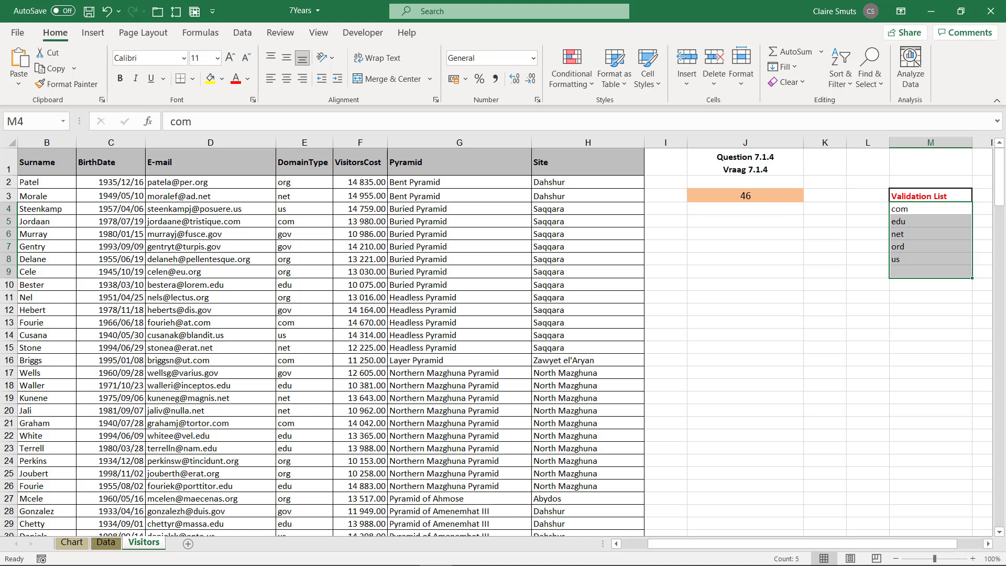
# - Read question 7.1.5 in the exam PDF in Acrobat Reader and select the whole DomainType column E back in Excel
pyautogui.hotkey('alt', 'Tab')
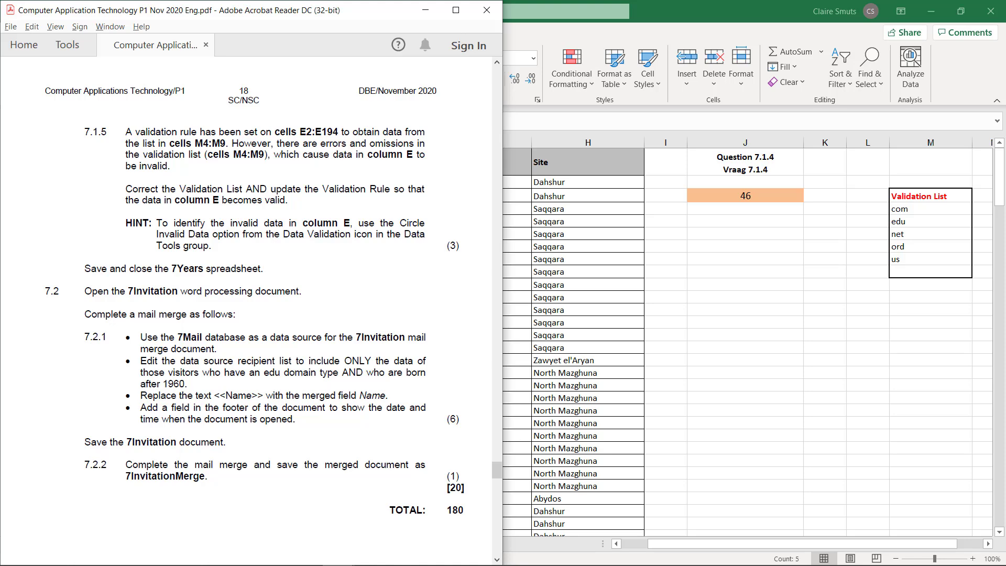
pyautogui.hotkey('alt', 'Tab')
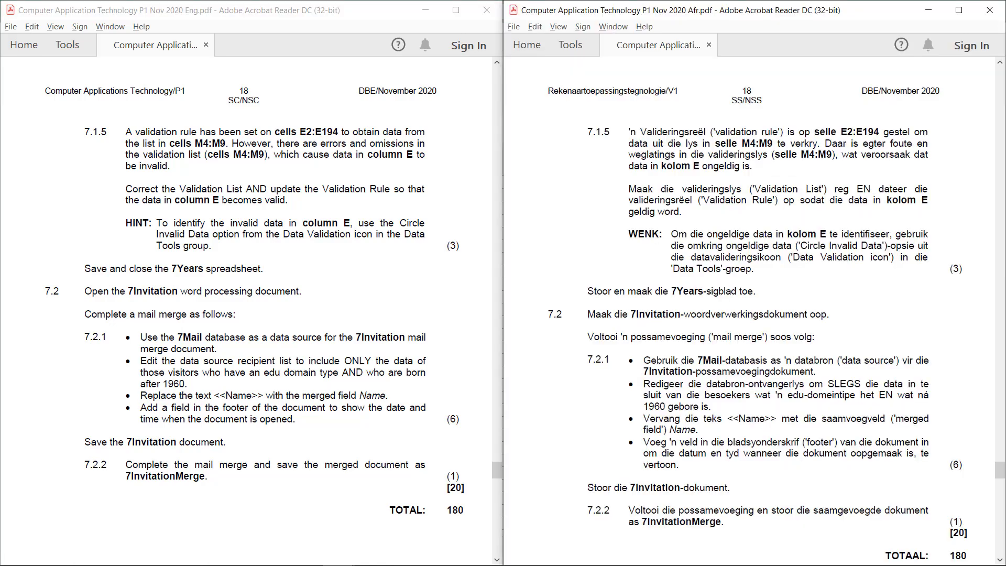
pyautogui.moveTo(233, 143); pyautogui.dragTo(200, 157)
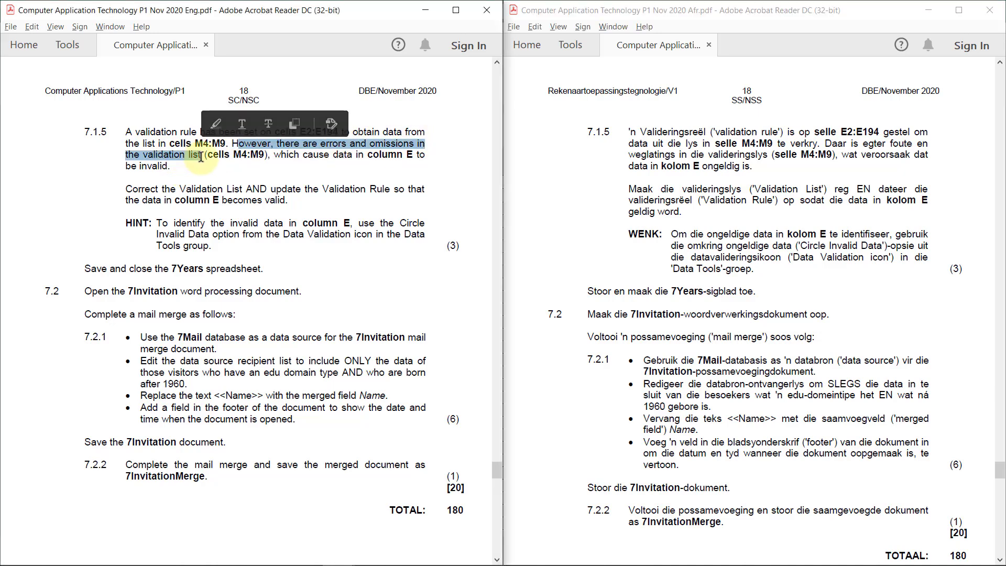
pyautogui.click(267, 155)
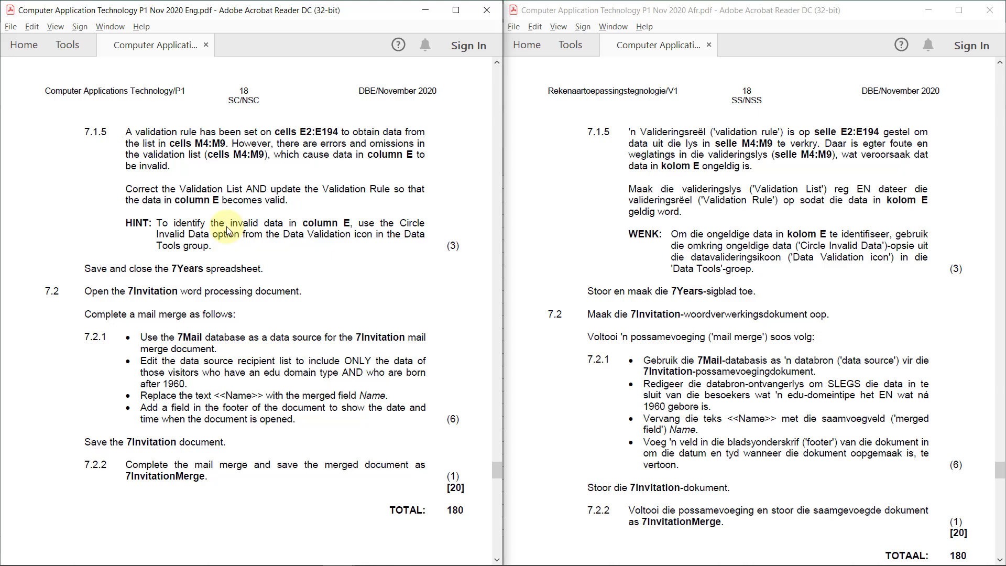
pyautogui.hotkey('alt', 'Tab')
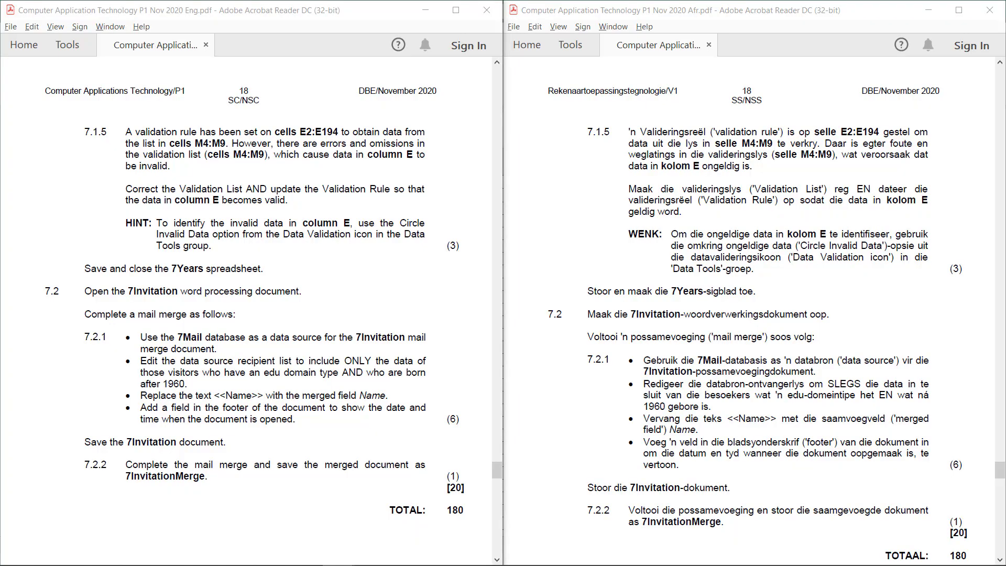
pyautogui.click(314, 141)
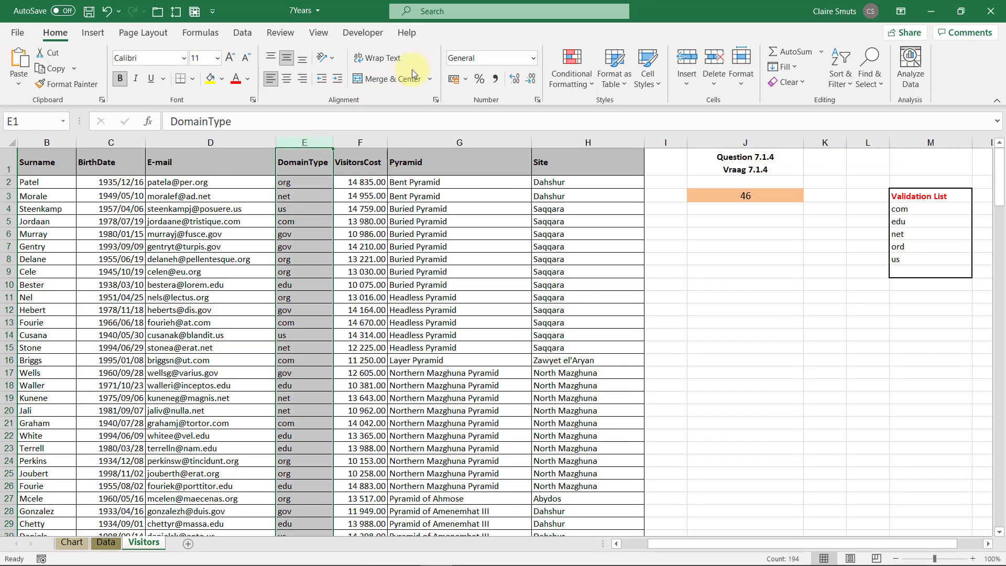
pyautogui.click(486, 13)
pyautogui.write('circle')
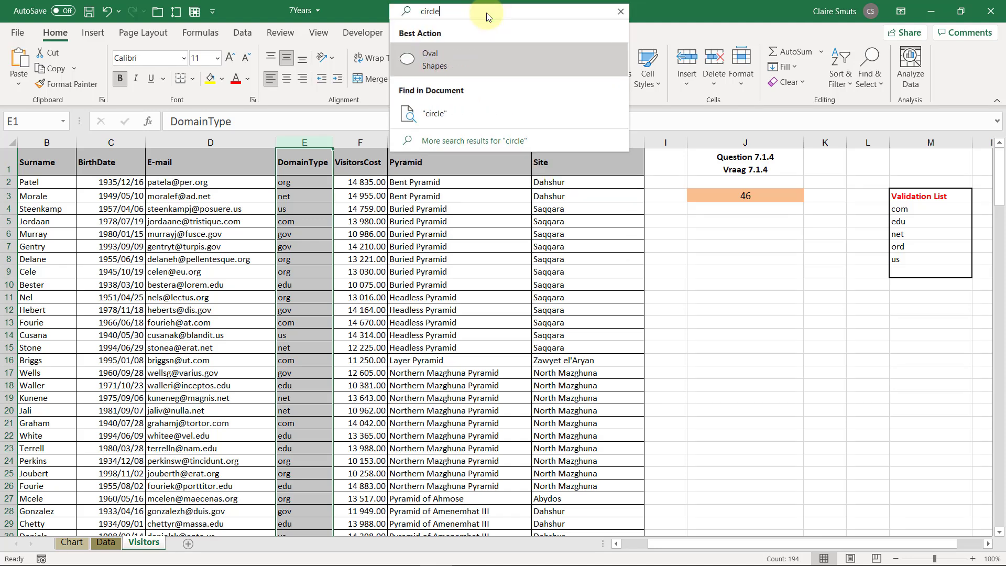
pyautogui.press('BackSpace')
pyautogui.press('BackSpace')
pyautogui.press('BackSpace')
pyautogui.press('BackSpace')
pyautogui.press('BackSpace')
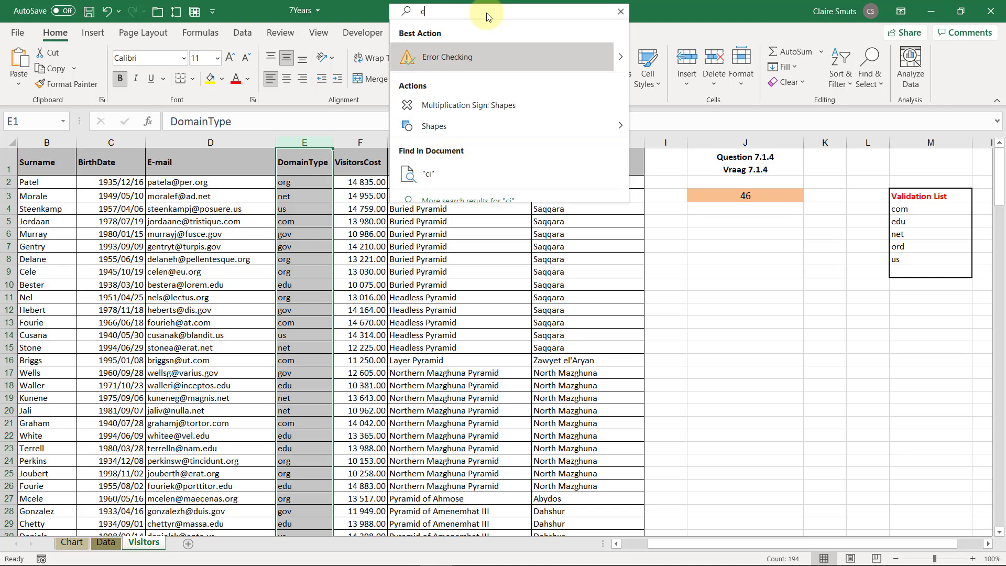
pyautogui.press('BackSpace')
pyautogui.press('Escape')
# - Recheck the hint for question 7.1.5 in the exam PDF and circle the invalid data in DomainType column E
pyautogui.hotkey('alt', 'Tab')
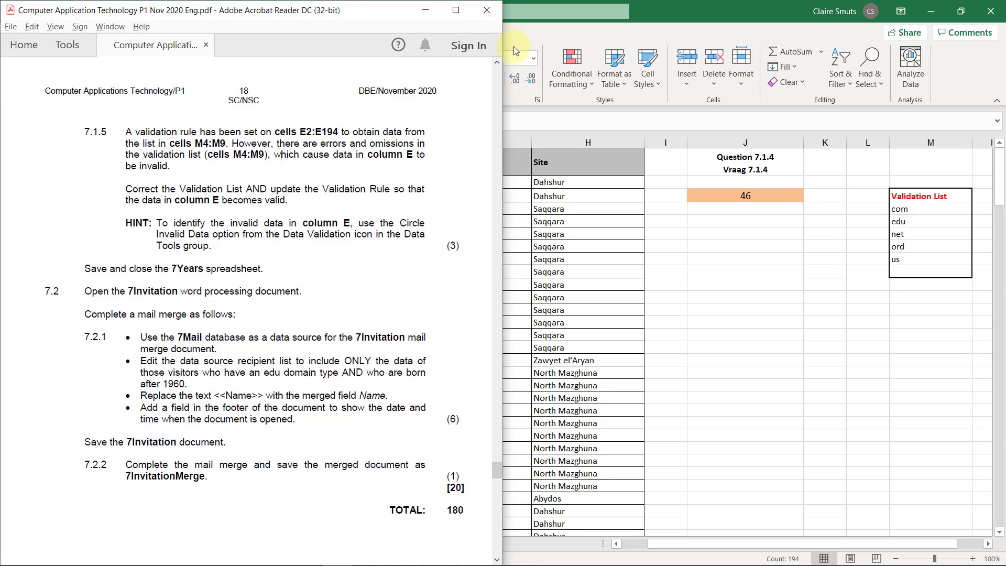
pyautogui.click(559, 102)
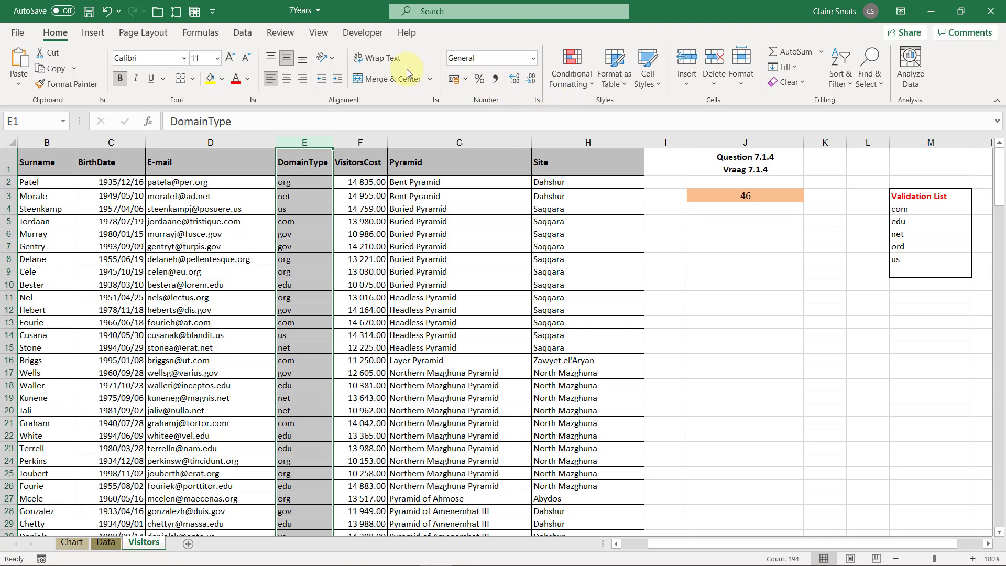
pyautogui.click(257, 37)
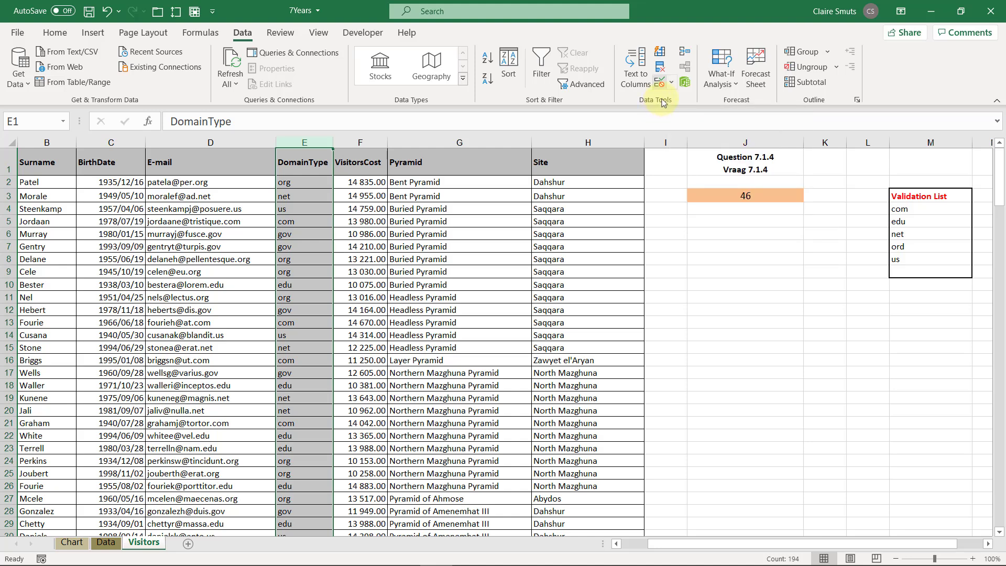
pyautogui.click(671, 88)
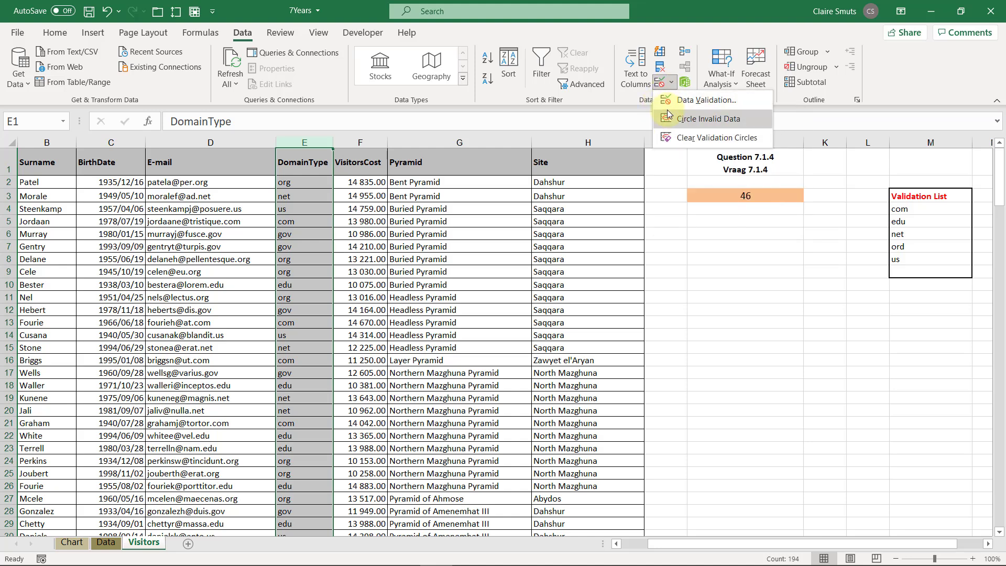
pyautogui.click(669, 117)
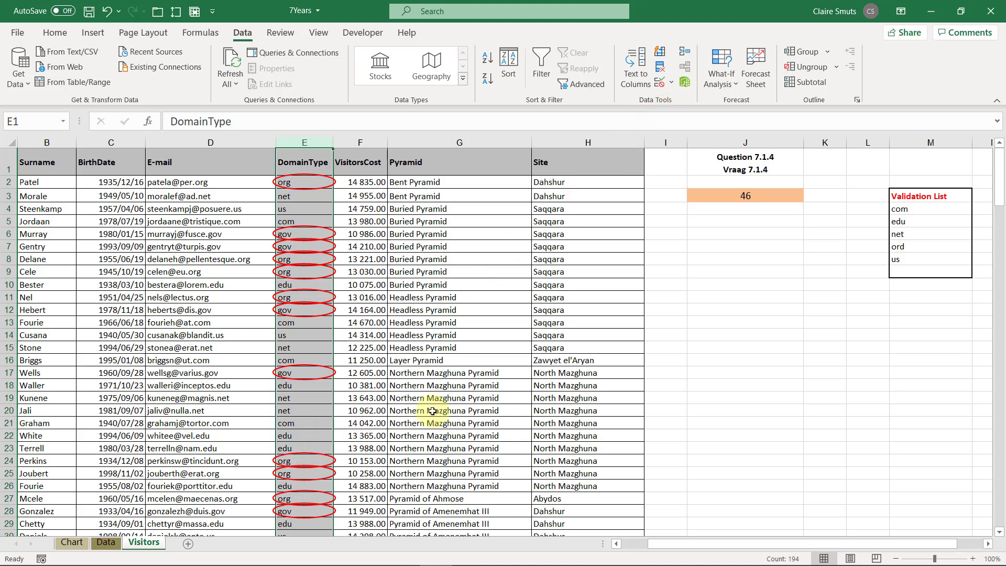
# - Compare the Validation List entries in M4:M9 with the circled domain types, focusing on the entry in M7
pyautogui.moveTo(930, 209); pyautogui.dragTo(940, 272)
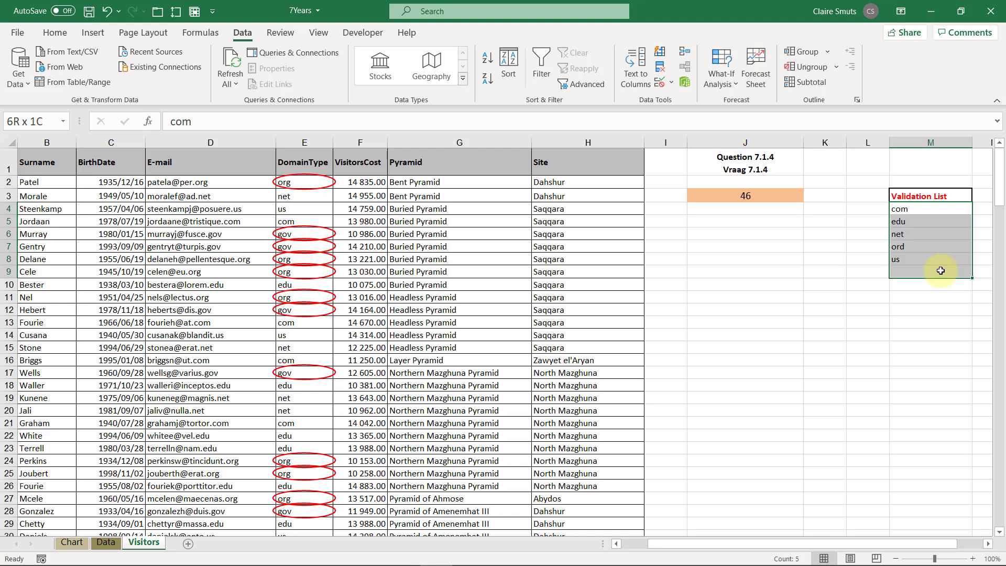
pyautogui.moveTo(941, 271); pyautogui.dragTo(941, 270)
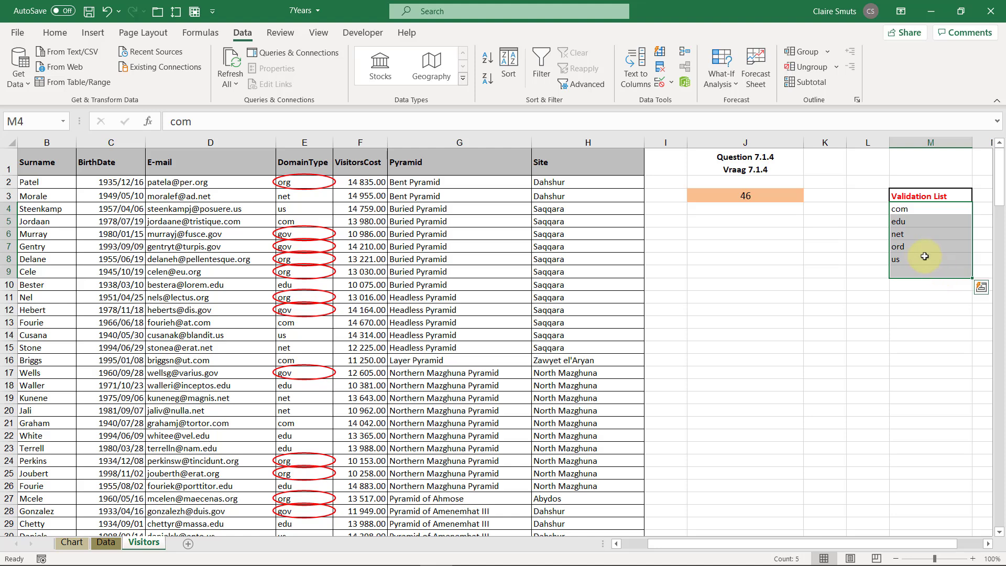
pyautogui.click(915, 248)
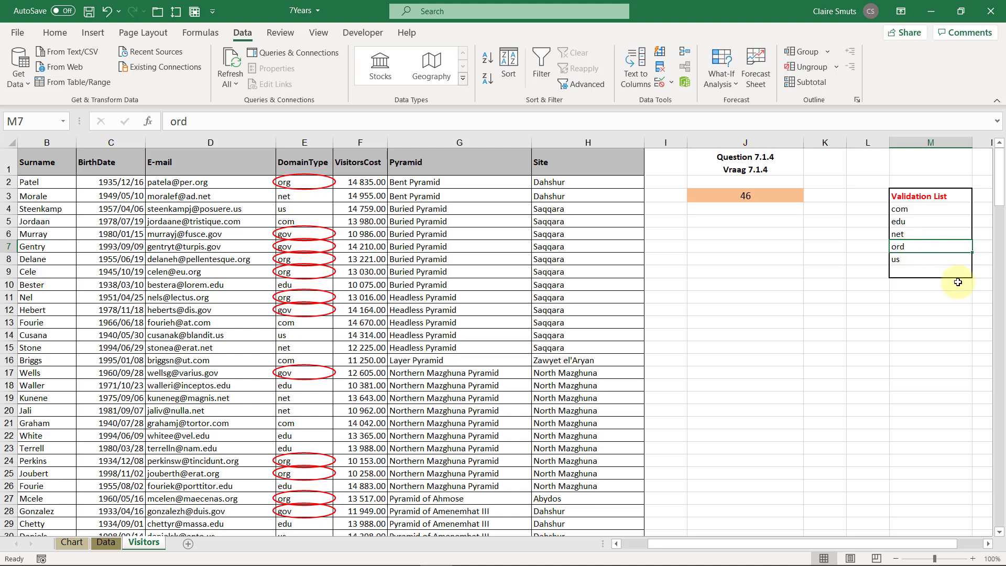
# - Search the DomainType column E for the text "ord"
pyautogui.click(305, 145)
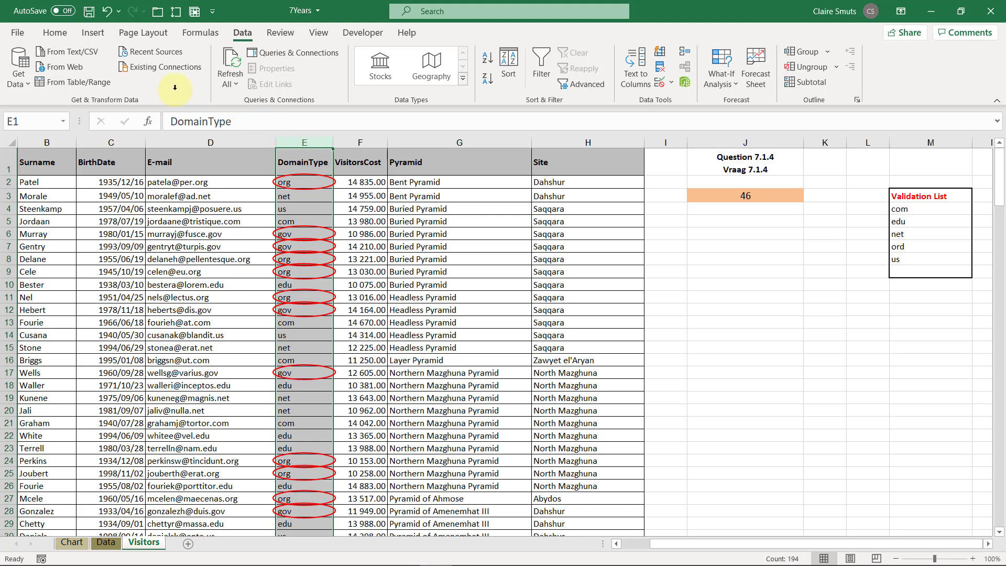
pyautogui.click(48, 36)
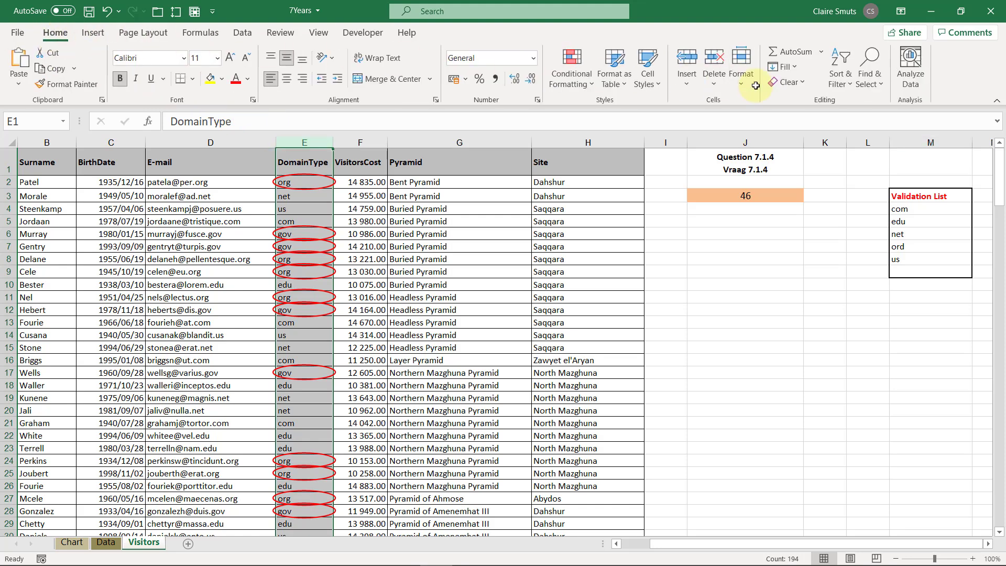
pyautogui.click(870, 84)
pyautogui.click(889, 103)
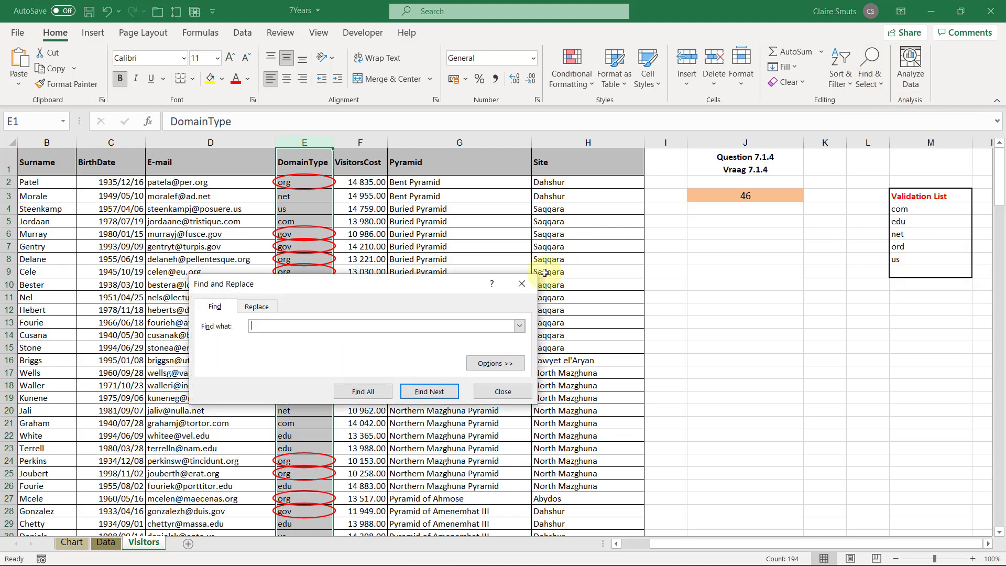
pyautogui.write('ord')
pyautogui.press('Return')
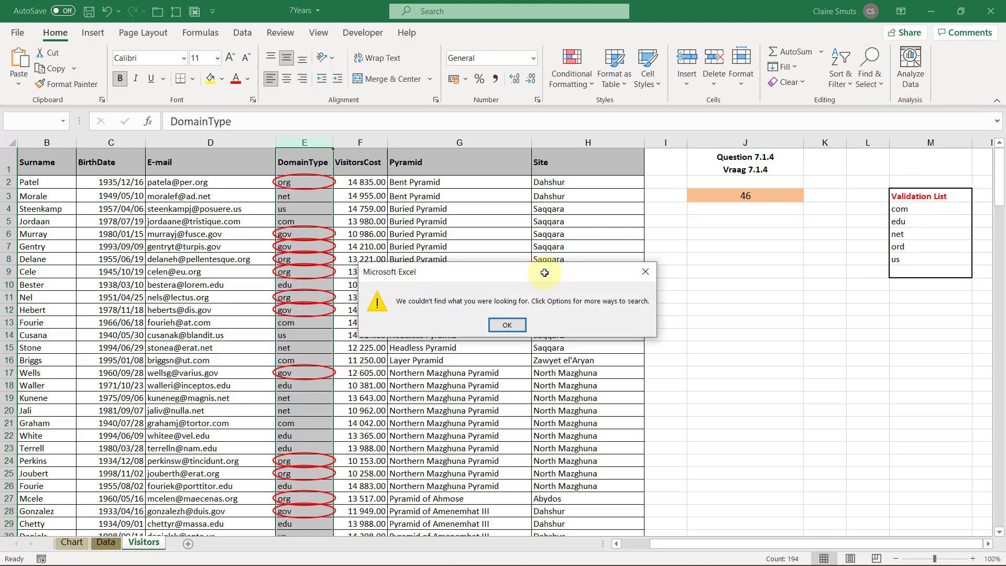
# - Close the search and correct the Validation List entry in M7 to "org"
pyautogui.click(508, 325)
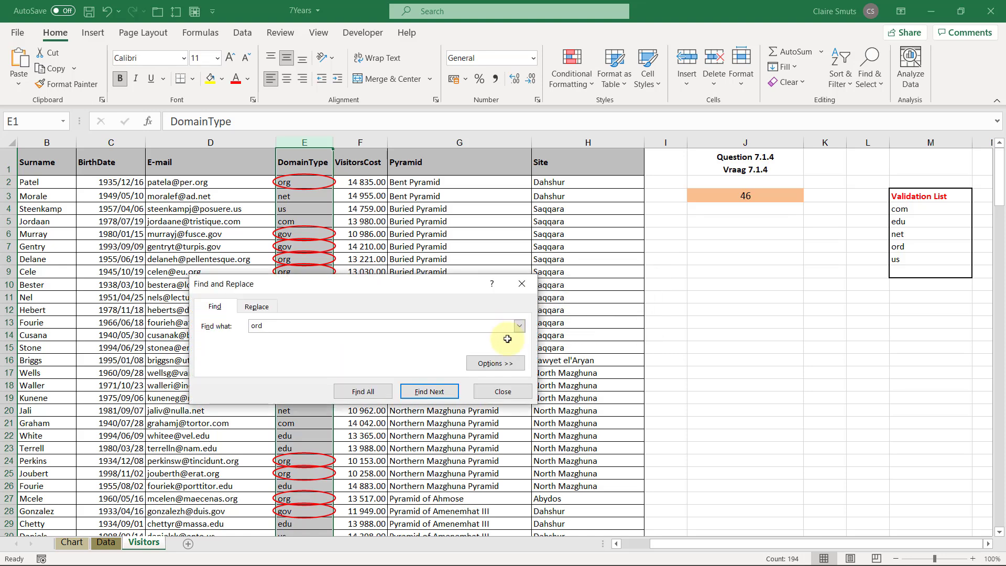
pyautogui.click(504, 391)
pyautogui.doubleClick(922, 243)
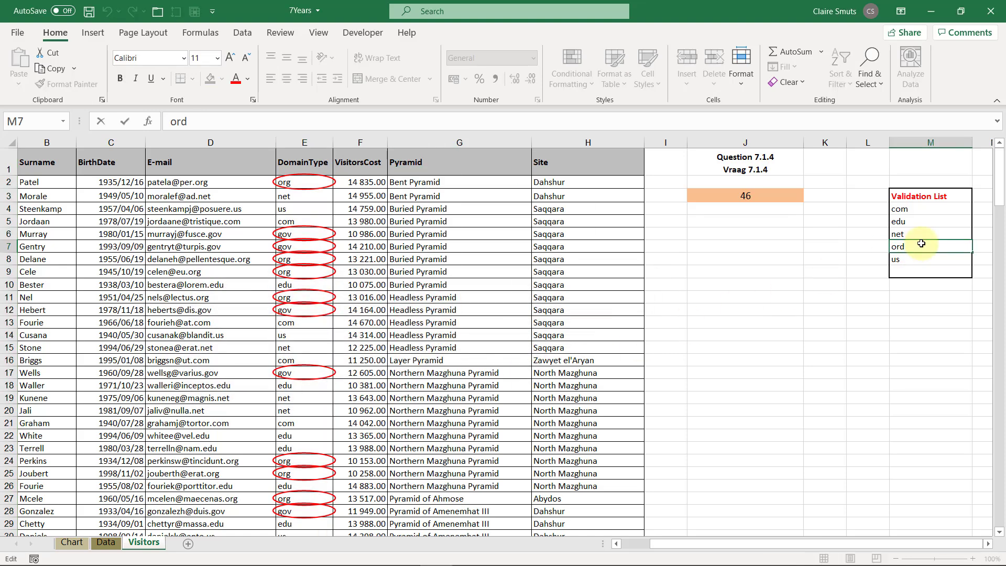
pyautogui.press('BackSpace')
pyautogui.write('g')
pyautogui.press('Return')
pyautogui.press('Return')
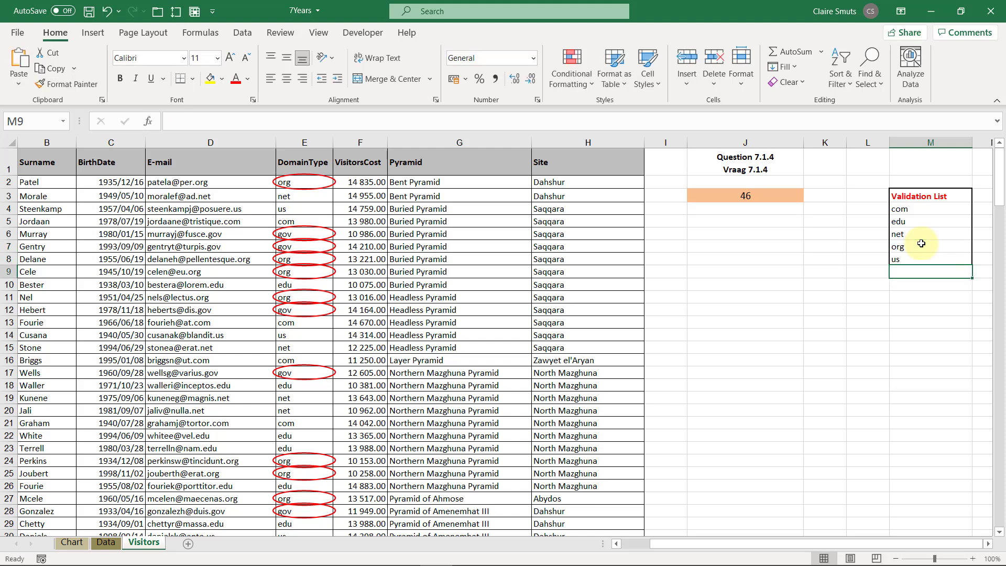
# - Add "gov" to the Validation List in M9
pyautogui.write('go')
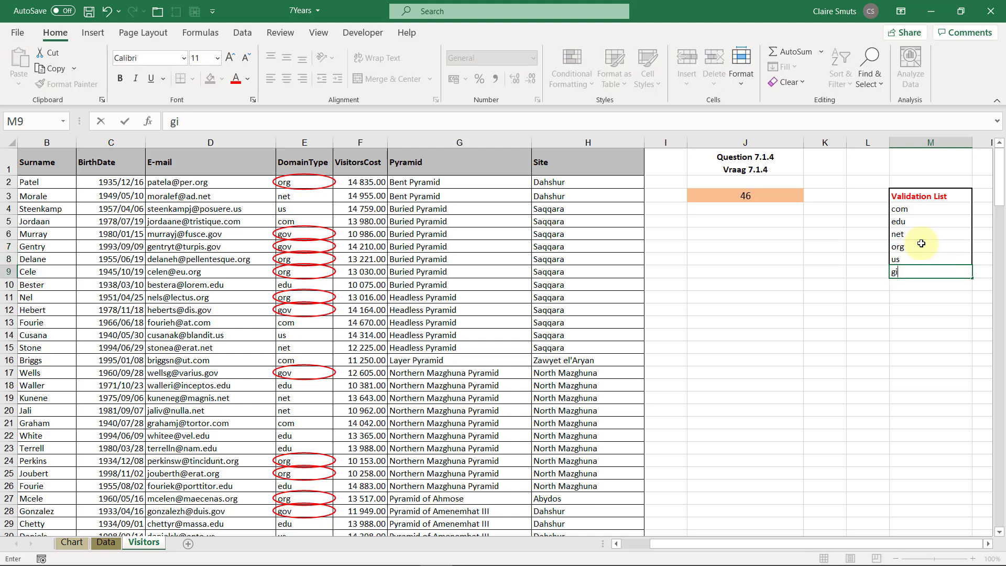
pyautogui.write('v')
pyautogui.press('Return')
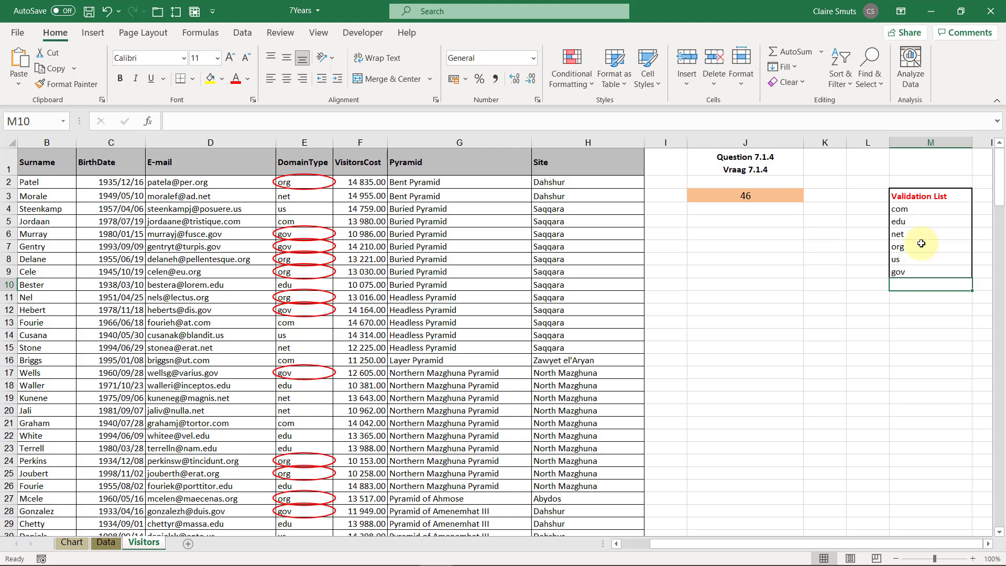
# - Check the choices offered in E2, then extend the list validation source for the DomainType entries from E2 down to =$M$4:$M$9
pyautogui.click(315, 182)
pyautogui.click(340, 183)
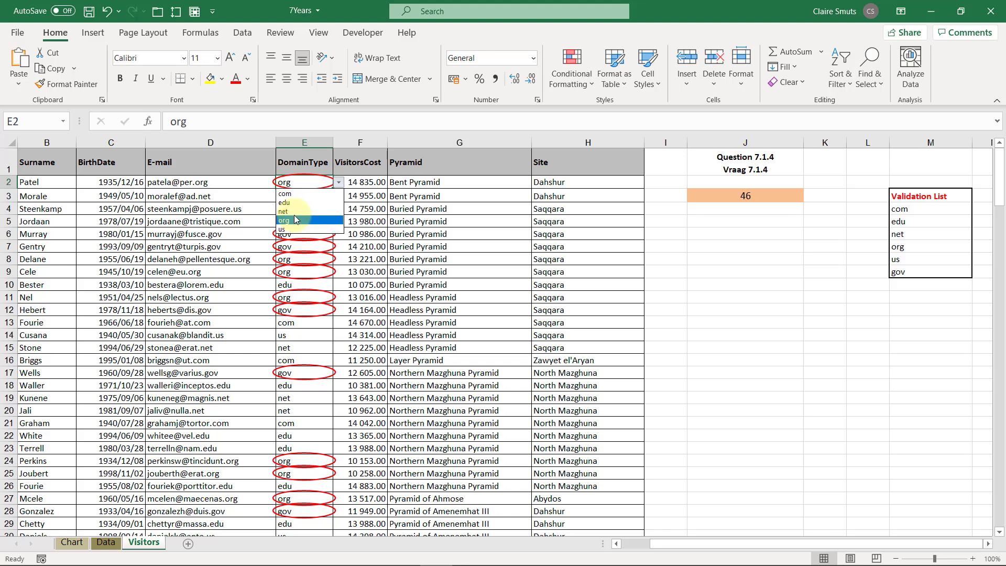
pyautogui.click(403, 224)
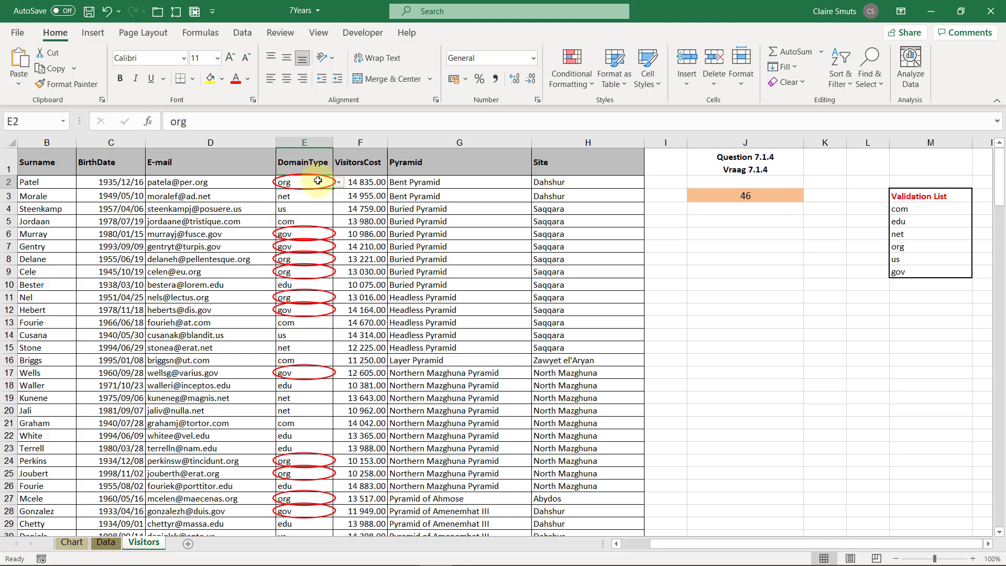
pyautogui.hotkey('ctrl', 'shift', 'Down')
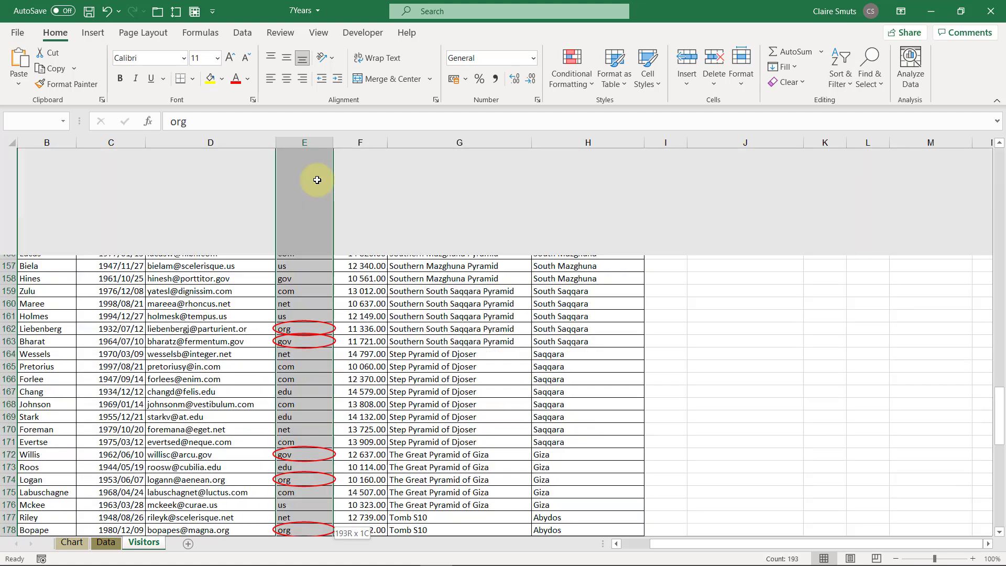
pyautogui.scroll(20, 317, 180)
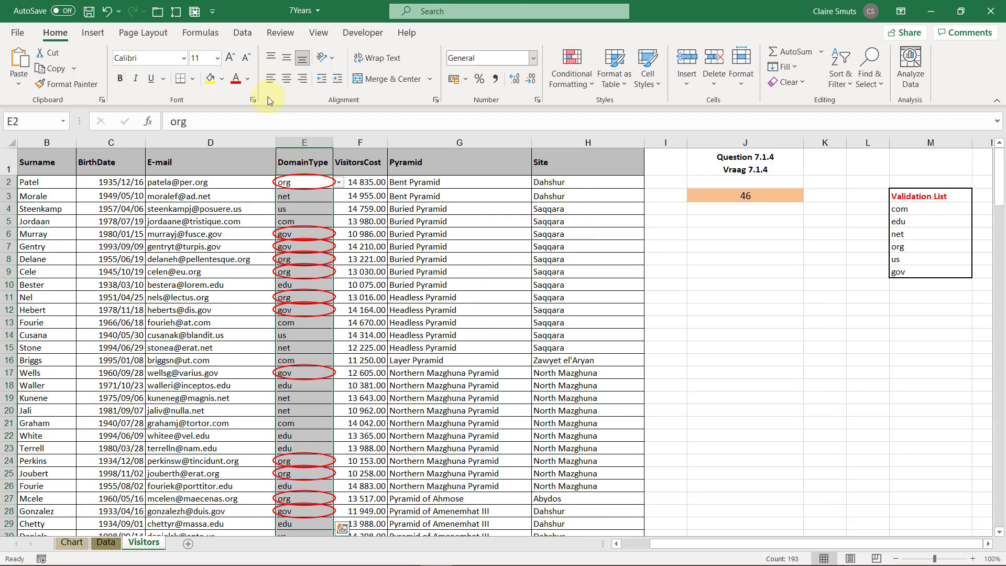
pyautogui.click(234, 34)
pyautogui.click(675, 85)
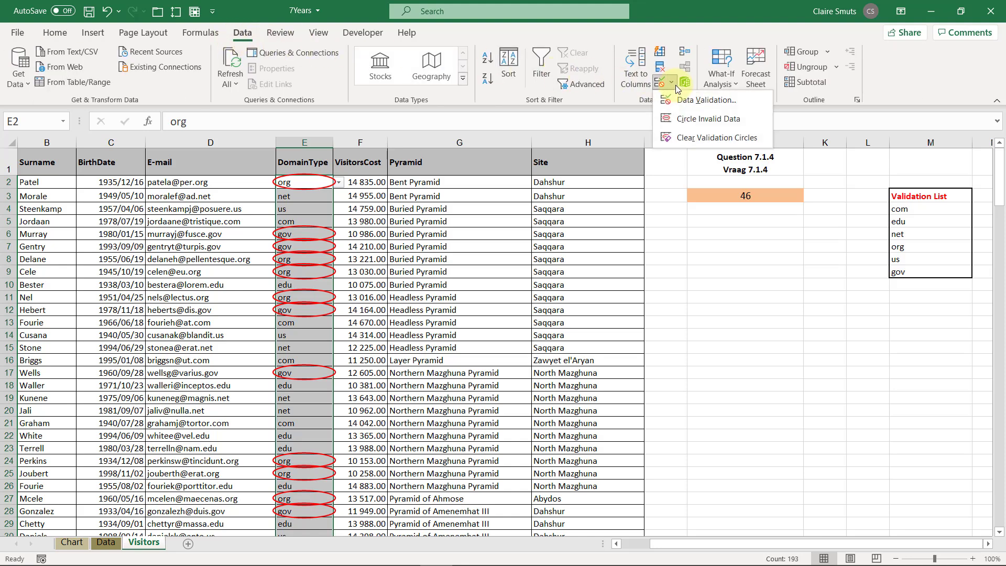
pyautogui.click(674, 96)
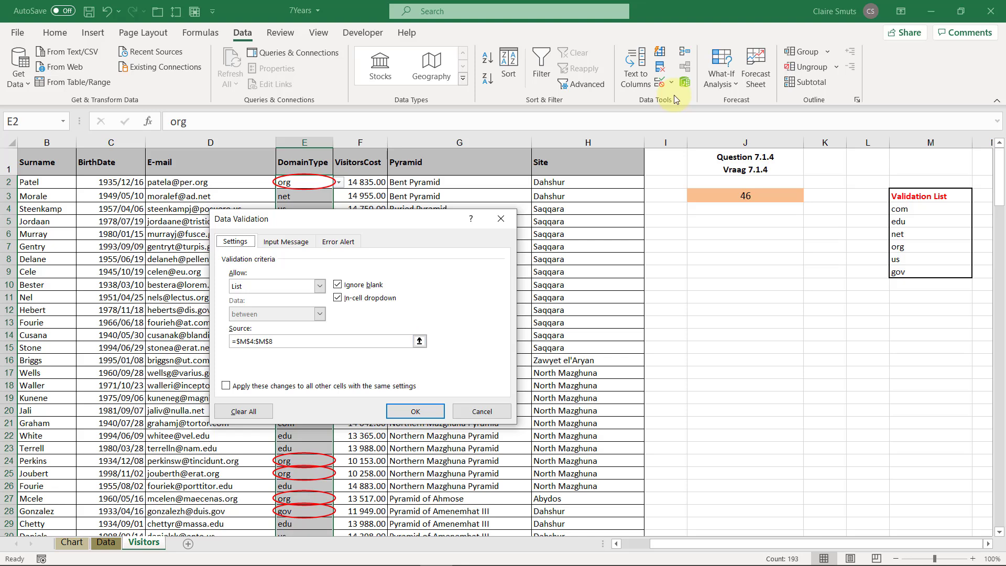
pyautogui.click(288, 342)
pyautogui.press('BackSpace')
pyautogui.write('9')
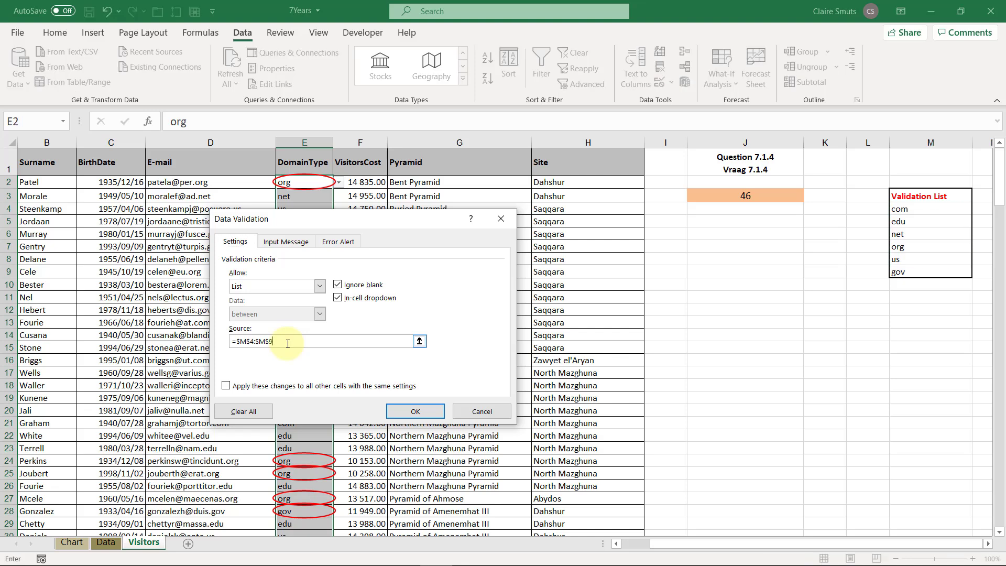
pyautogui.click(418, 411)
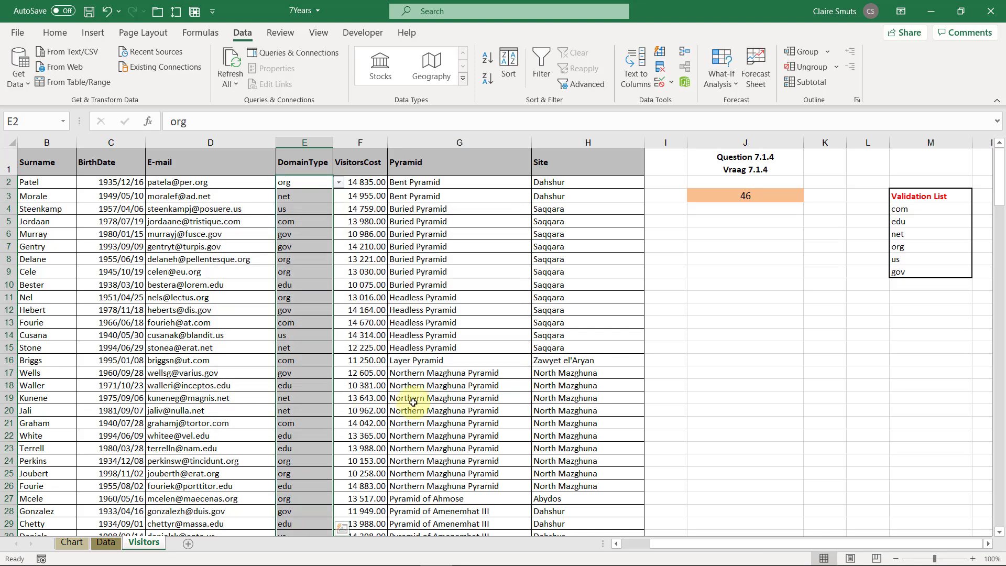
# - Check the validation choices offered in DomainType cells E2 and E11
pyautogui.click(315, 182)
pyautogui.click(339, 183)
pyautogui.click(339, 183)
pyautogui.click(327, 298)
pyautogui.click(338, 298)
pyautogui.click(340, 300)
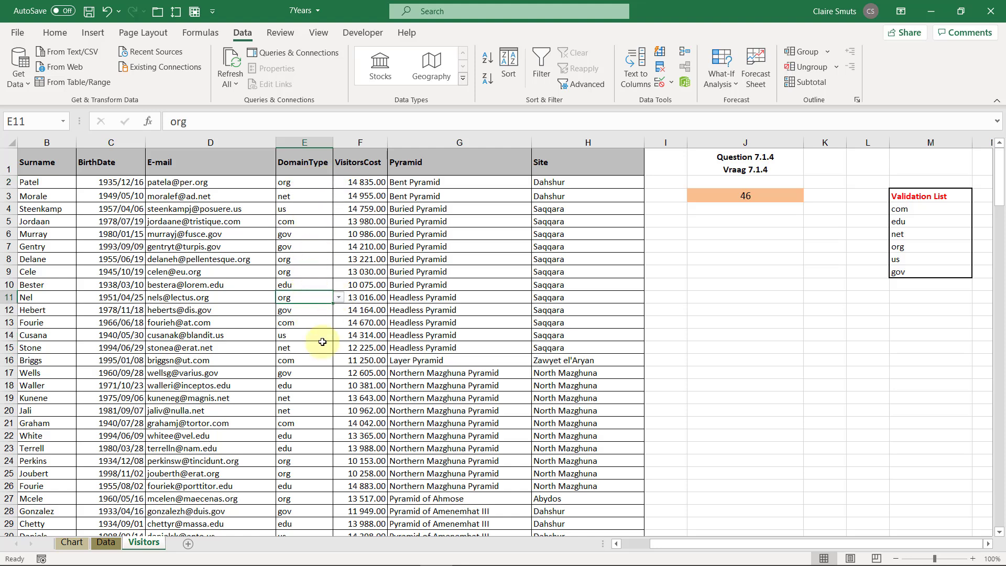
# - Open the 7Invitation document in Word and start a Letters mail merge
pyautogui.click(158, 13)
pyautogui.click(460, 310)
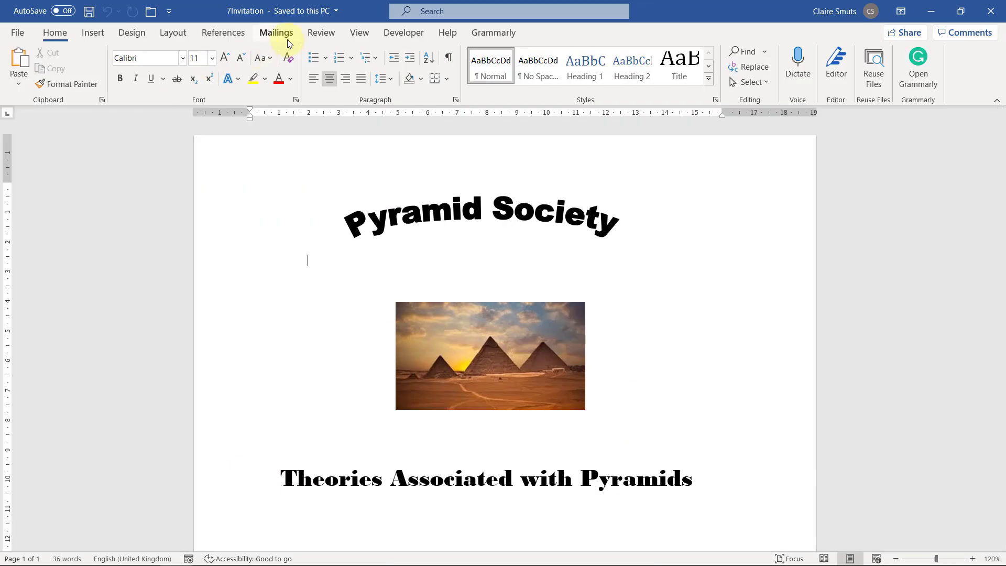
pyautogui.click(287, 39)
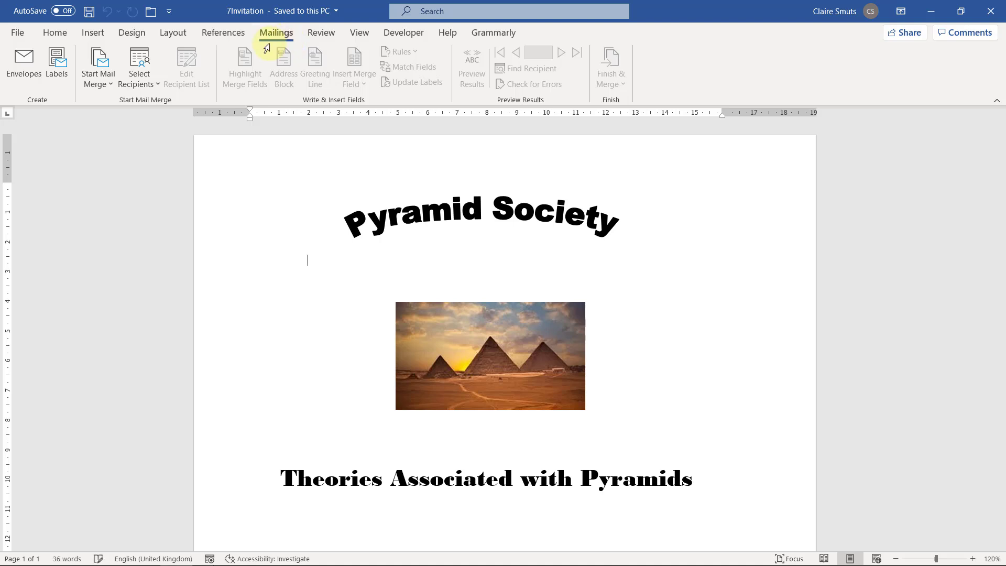
pyautogui.click(107, 84)
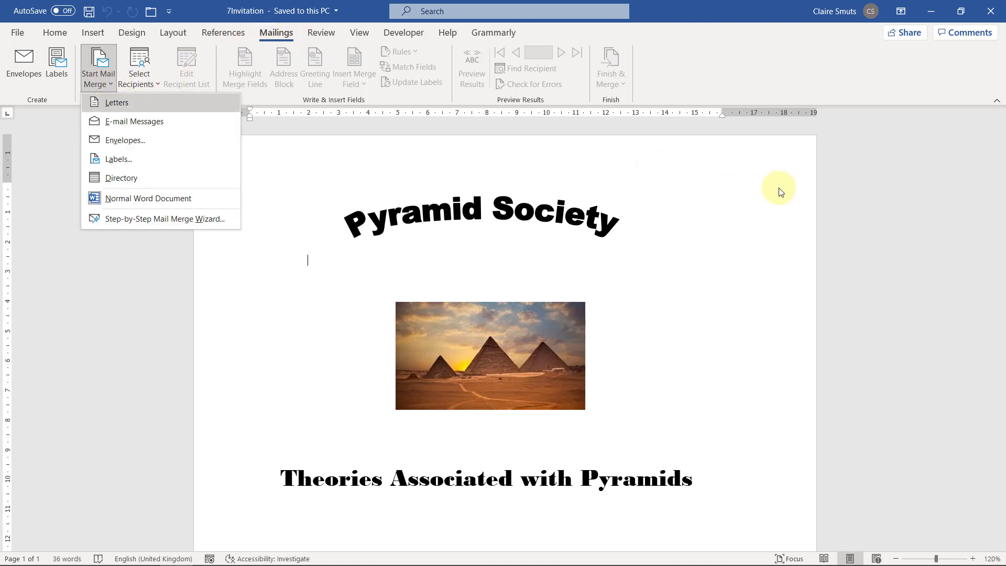
pyautogui.scroll(-8, 780, 192)
pyautogui.scroll(8, 780, 192)
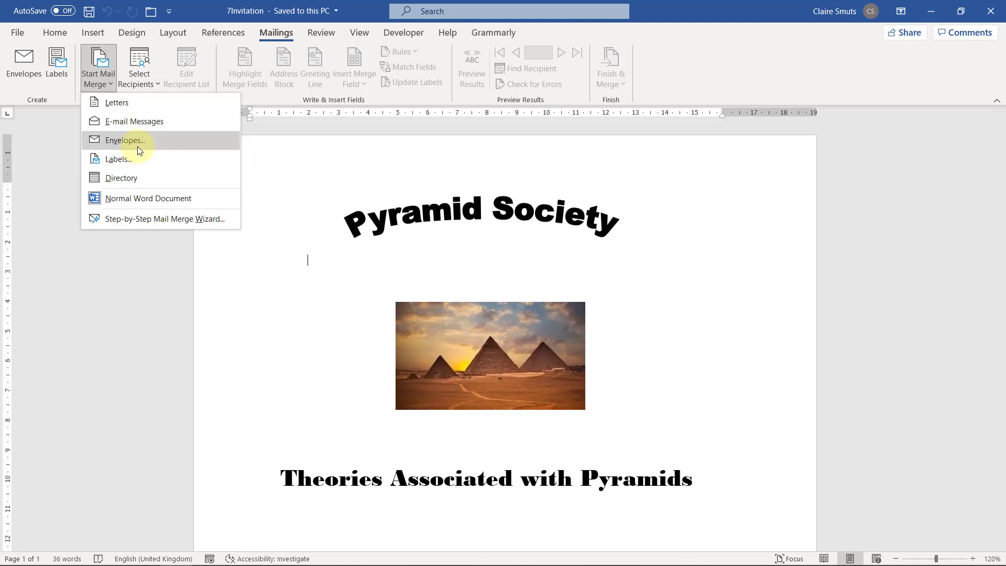
pyautogui.click(118, 102)
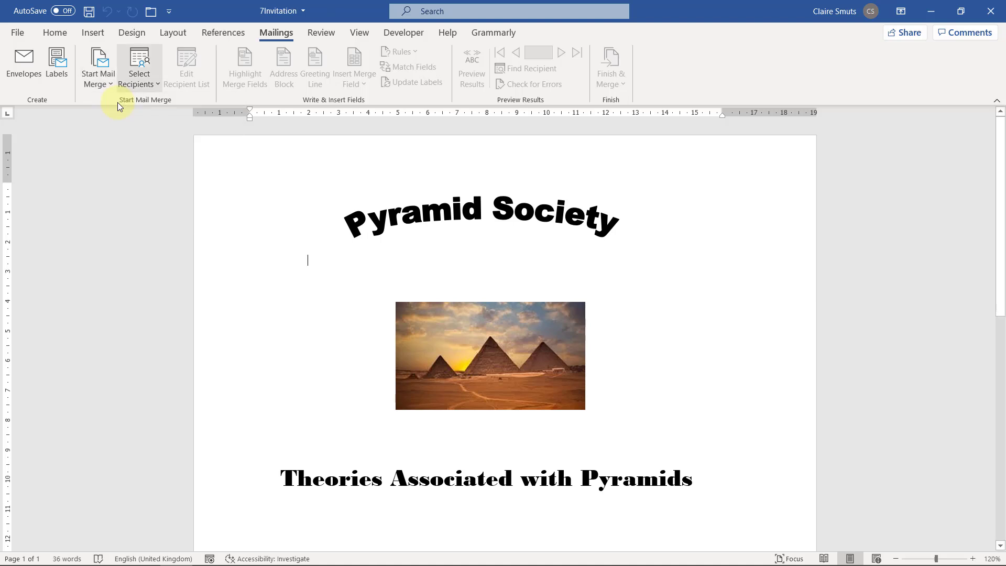
# - Use the existing 7Mail database from the CAT P1 Nov 2020_MSOffice_DATA folder as the mail merge recipient list
pyautogui.click(137, 80)
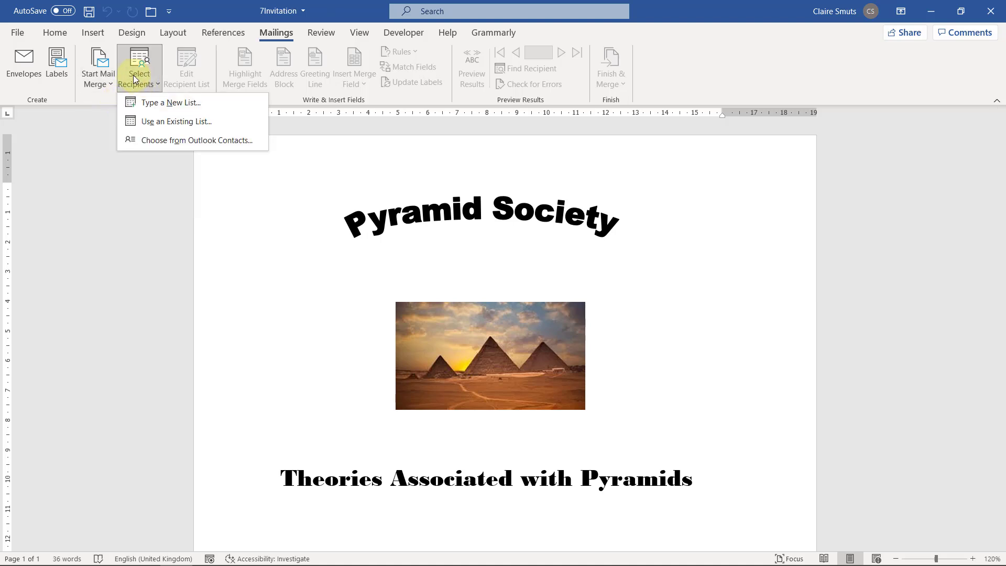
pyautogui.click(171, 119)
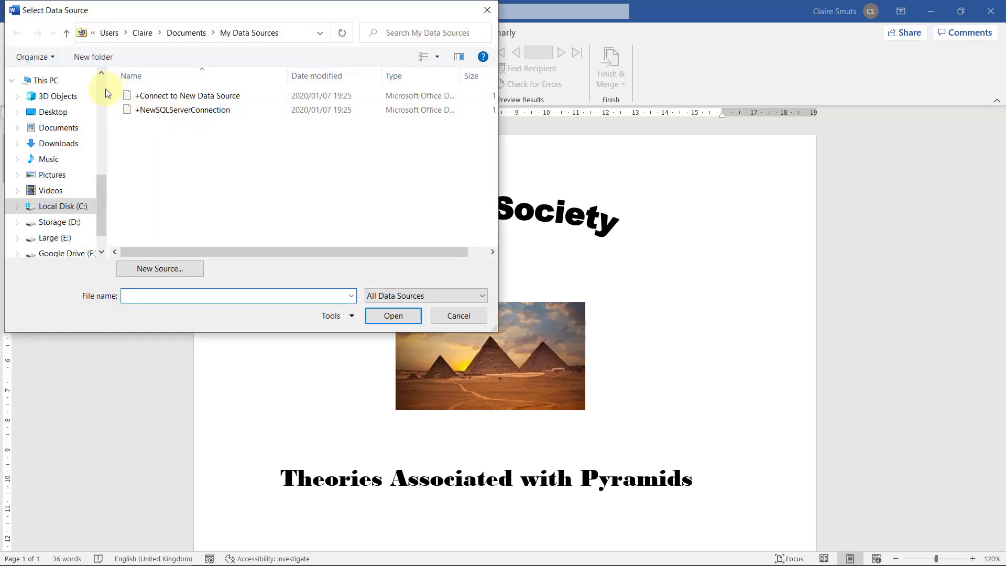
pyautogui.scroll(4, 95, 100)
pyautogui.click(67, 124)
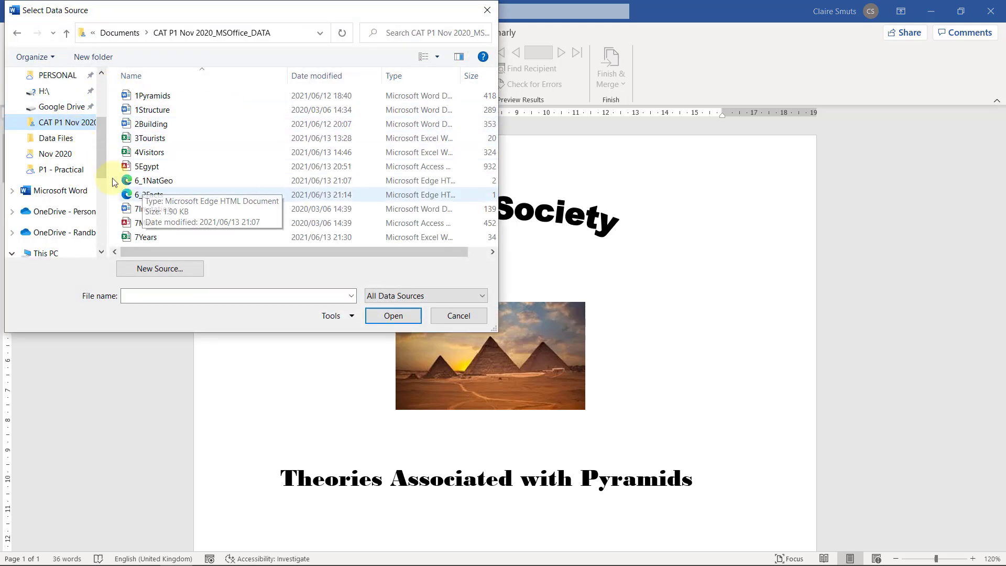
pyautogui.click(148, 224)
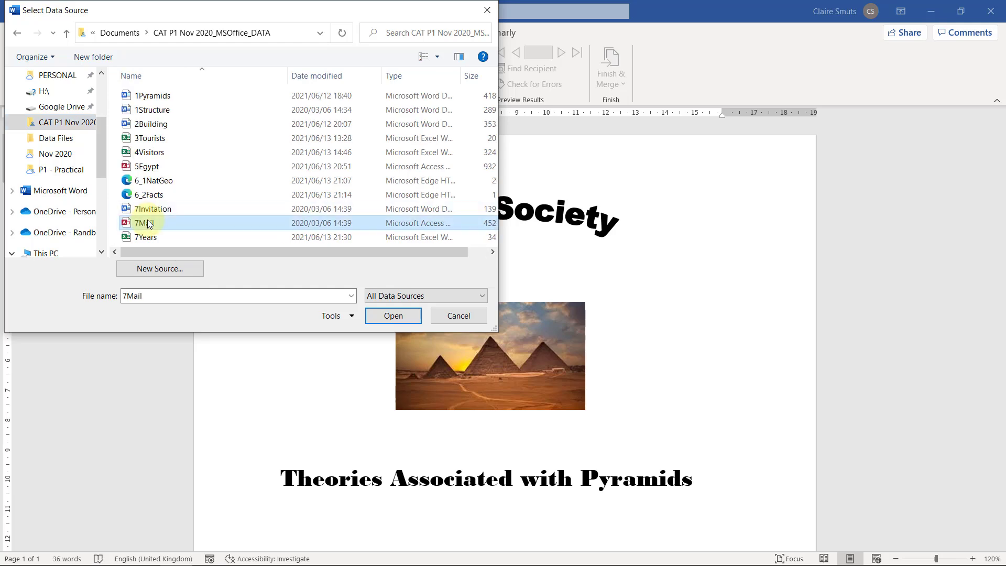
pyautogui.click(394, 316)
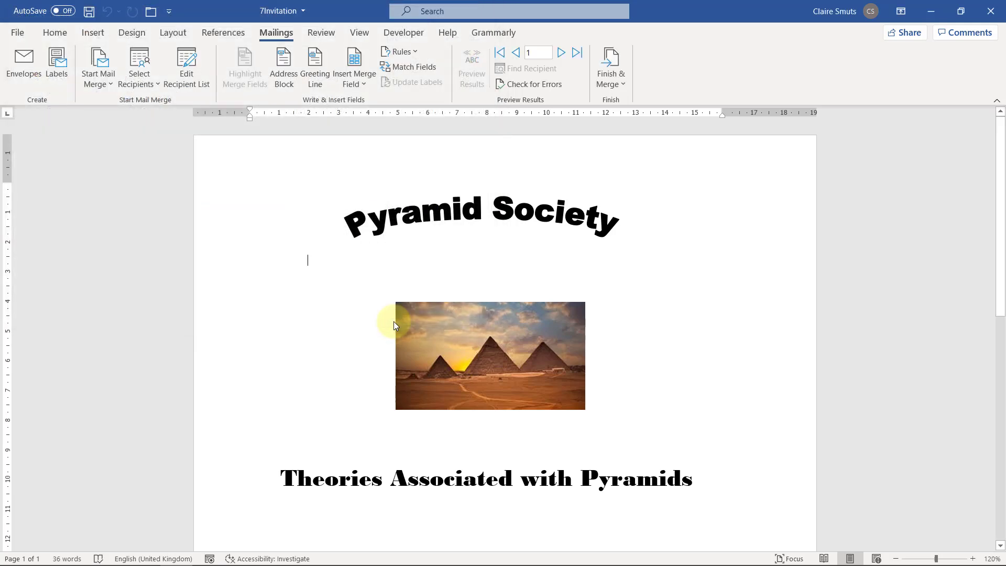
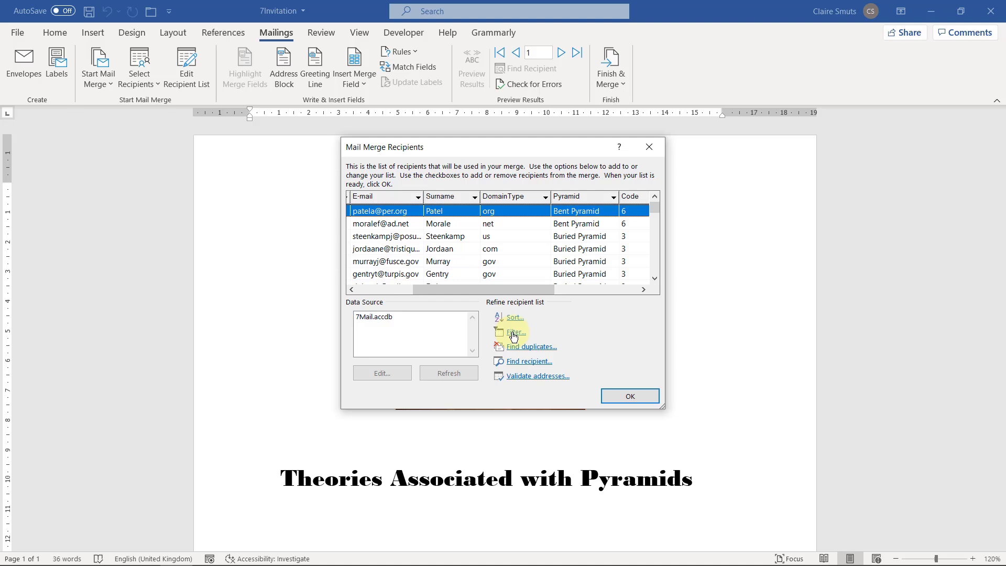
# - Filter the mail merge recipients on DomainType equal to "edu"
pyautogui.click(513, 333)
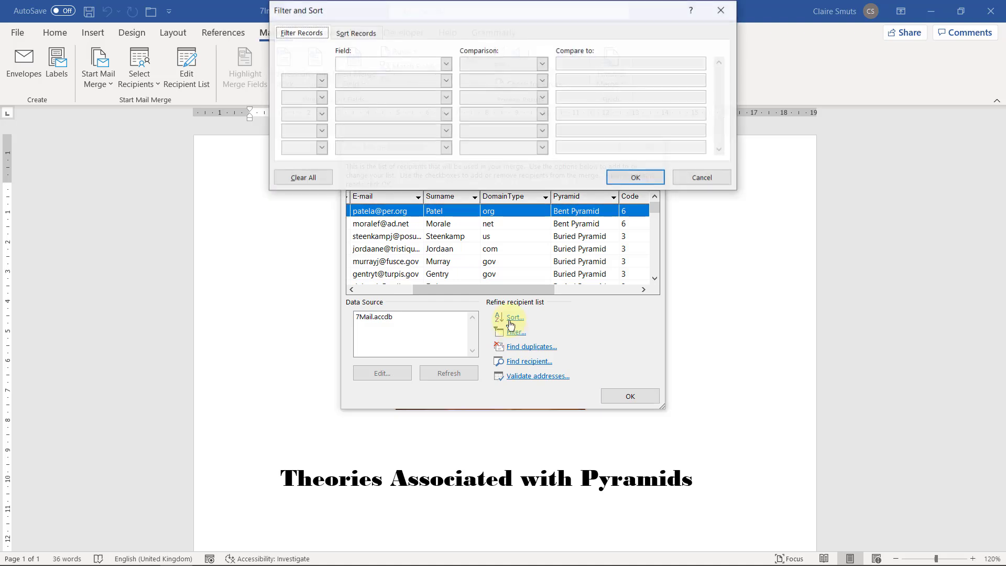
pyautogui.click(445, 63)
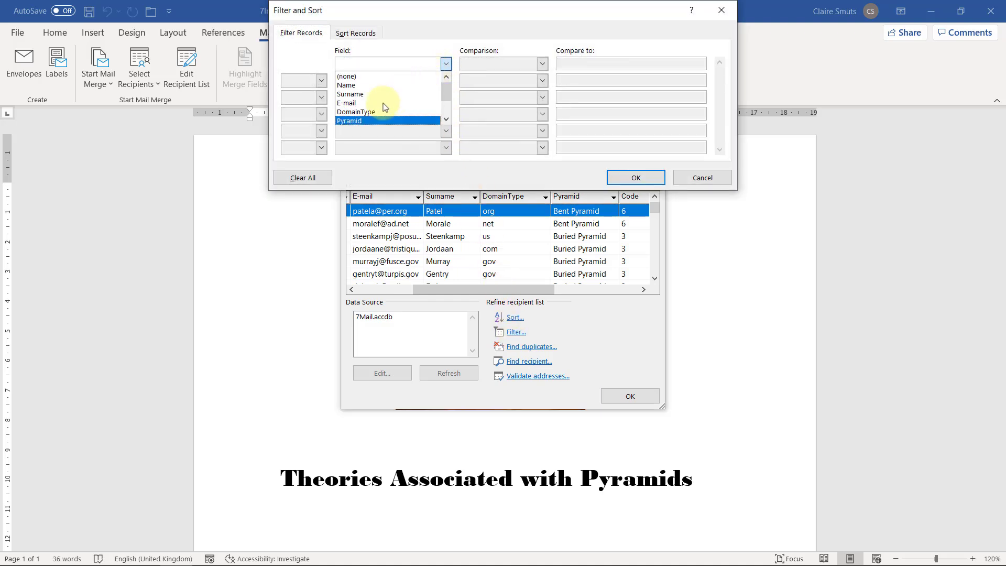
pyautogui.click(366, 112)
pyautogui.click(573, 63)
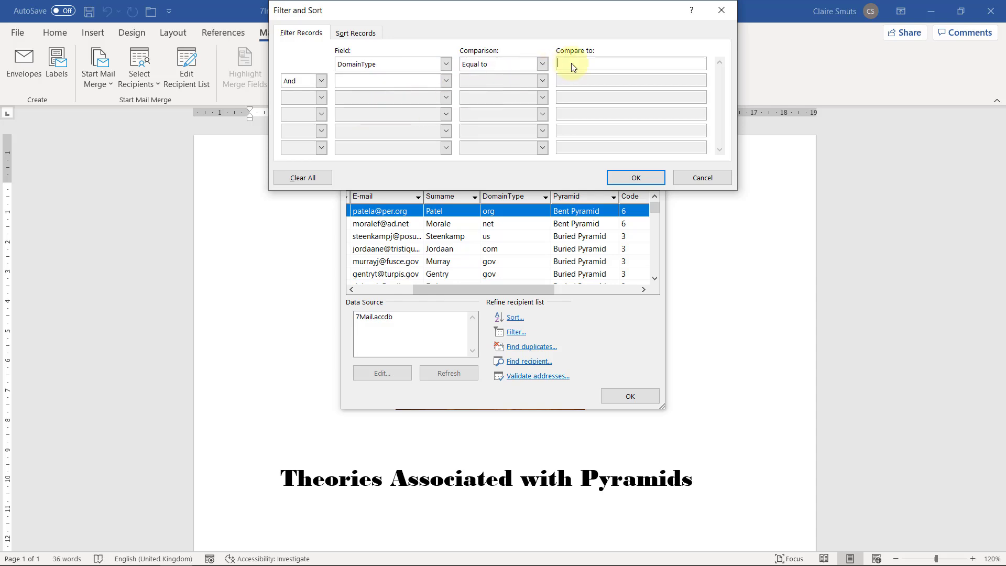
pyautogui.write('edu')
pyautogui.press('Tab')
# - Add a second And condition on BirthDate with the comparison Less than, and move the Filter and Sort dialog off the ribbon
pyautogui.click(446, 82)
pyautogui.scroll(-2, 356, 131)
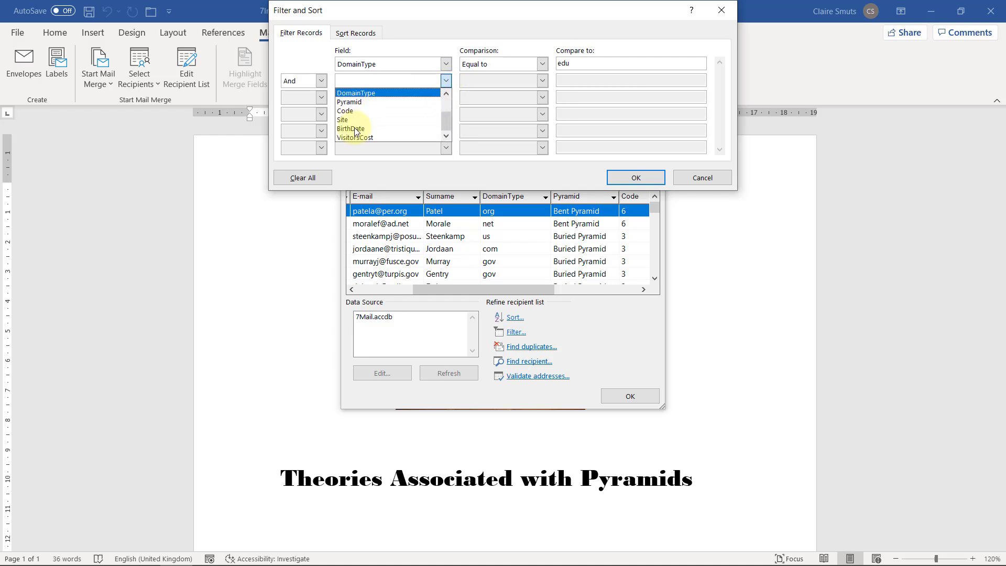
pyautogui.click(356, 128)
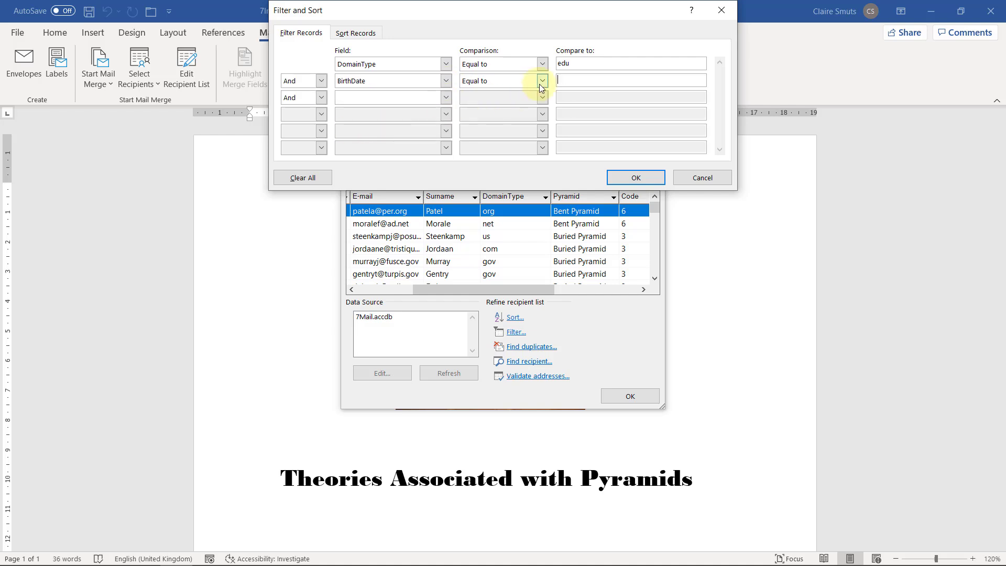
pyautogui.click(541, 83)
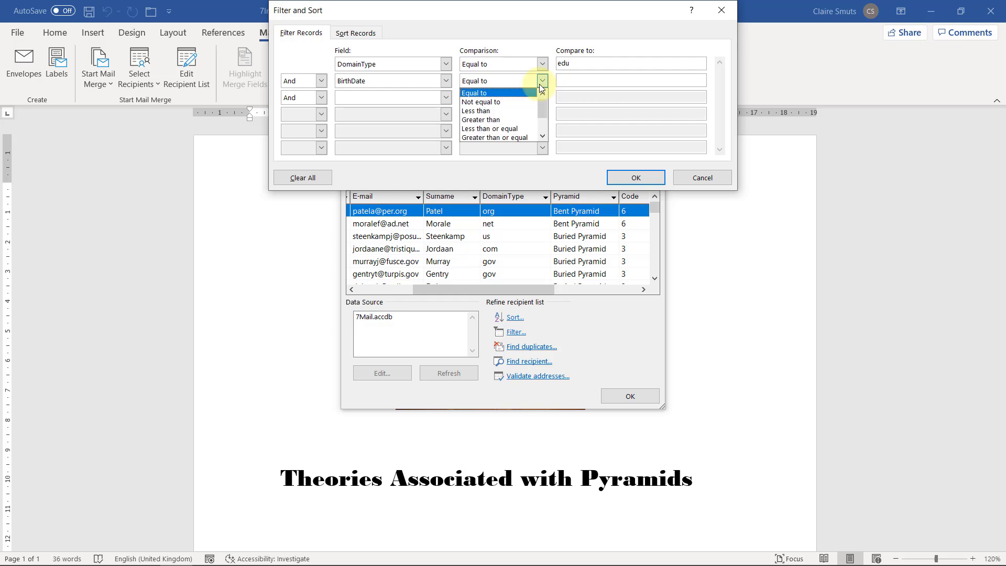
pyautogui.click(500, 111)
pyautogui.click(572, 80)
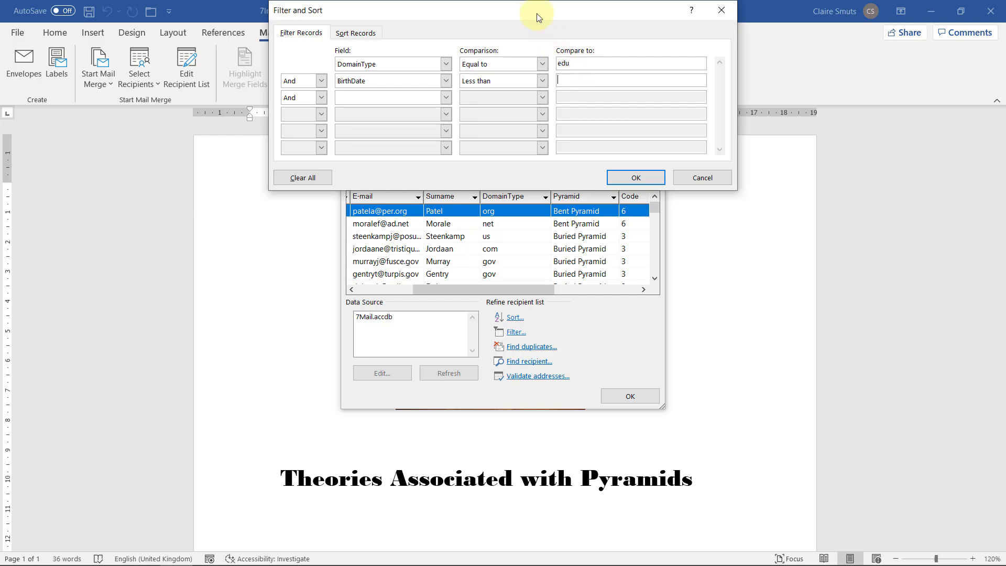
pyautogui.moveTo(531, 13); pyautogui.dragTo(528, 35)
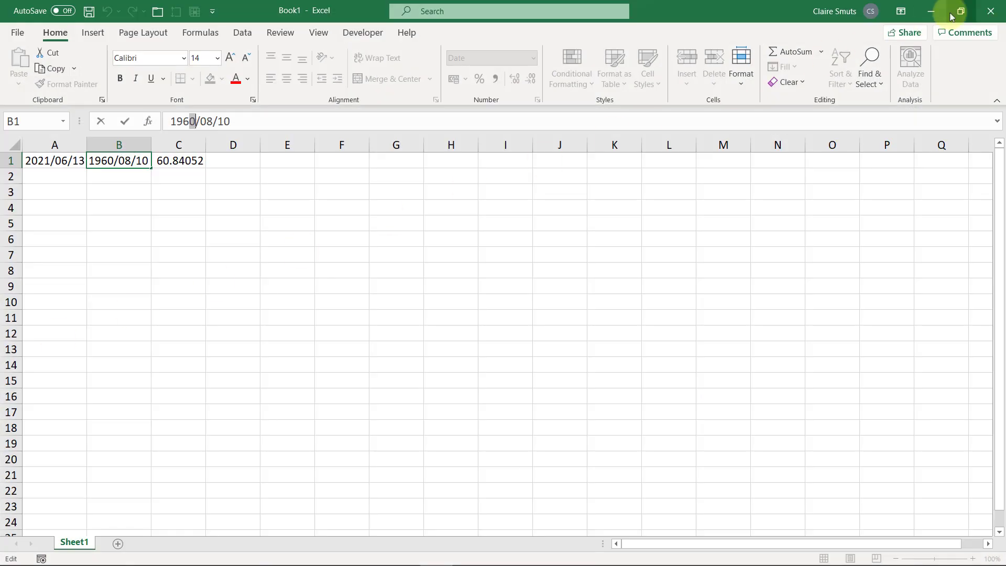
# - Close the Book1 workbook and set the BirthDate condition's comparison to Greater than in Word's recipient filter
pyautogui.click(979, 7)
pyautogui.click(594, 362)
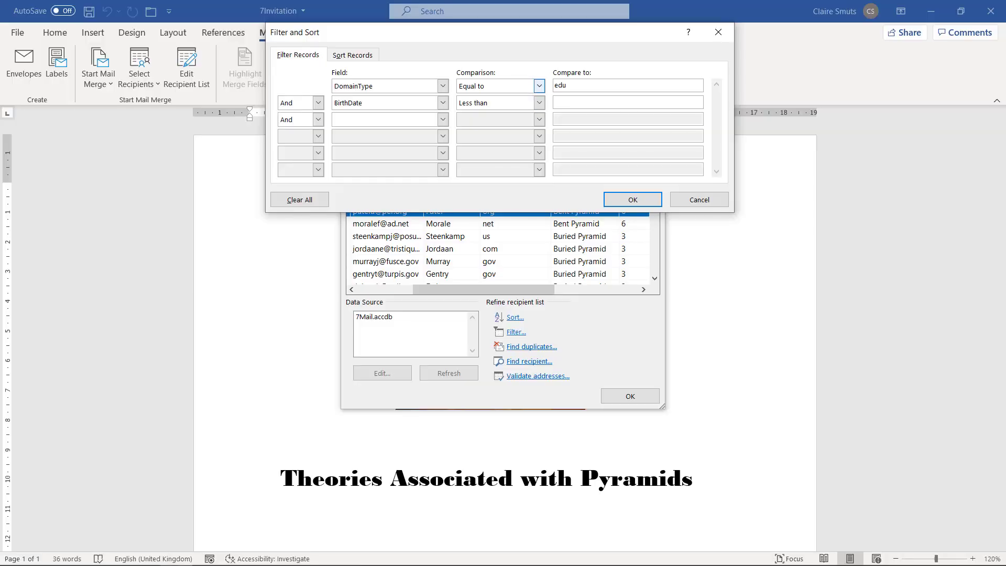
pyautogui.click(537, 101)
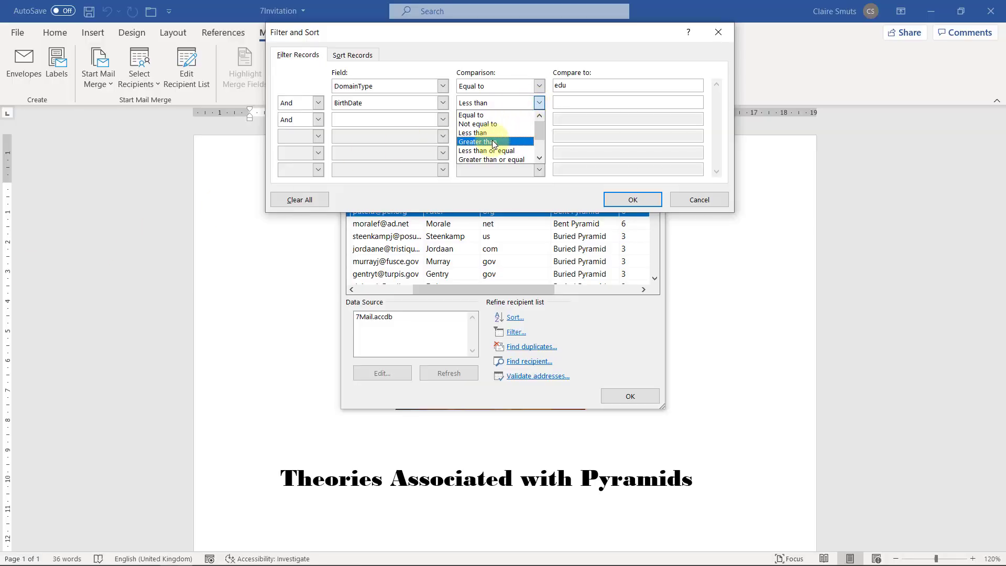
pyautogui.click(493, 142)
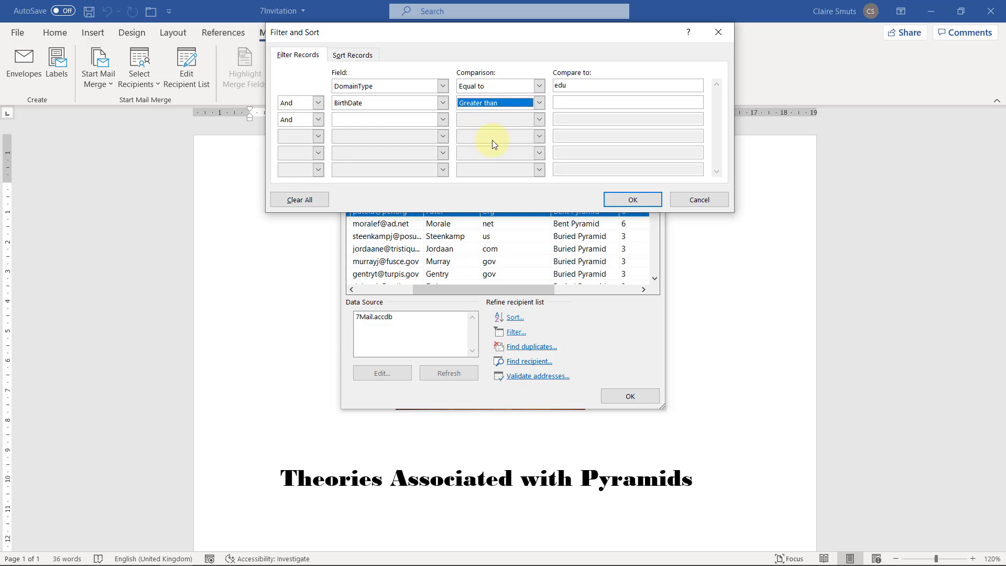
# - Set the BirthDate condition's comparison value to 1960/12/31 and apply the filter to the mail merge recipients
pyautogui.hotkey('alt', 'Tab')
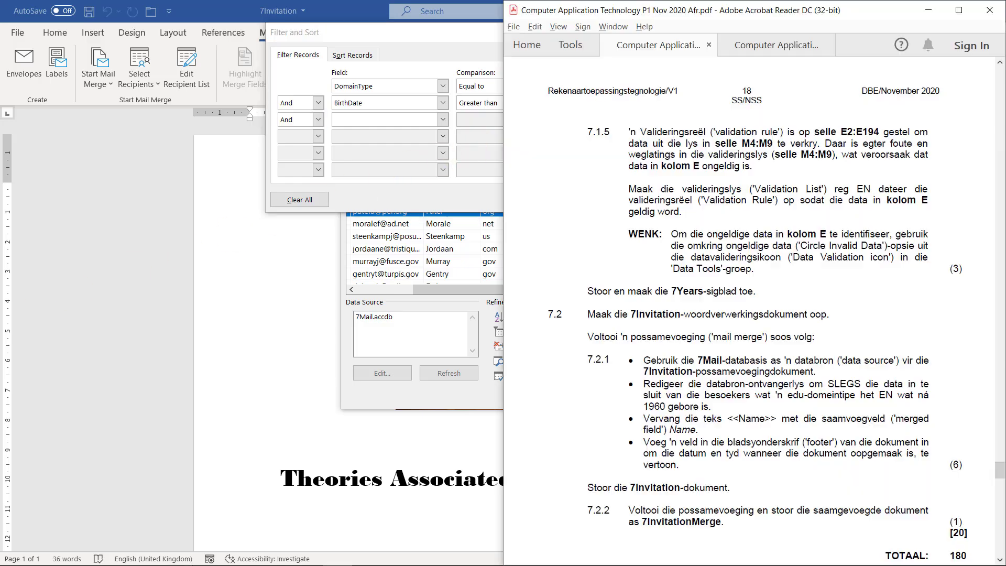
pyautogui.hotkey('alt', 'Tab')
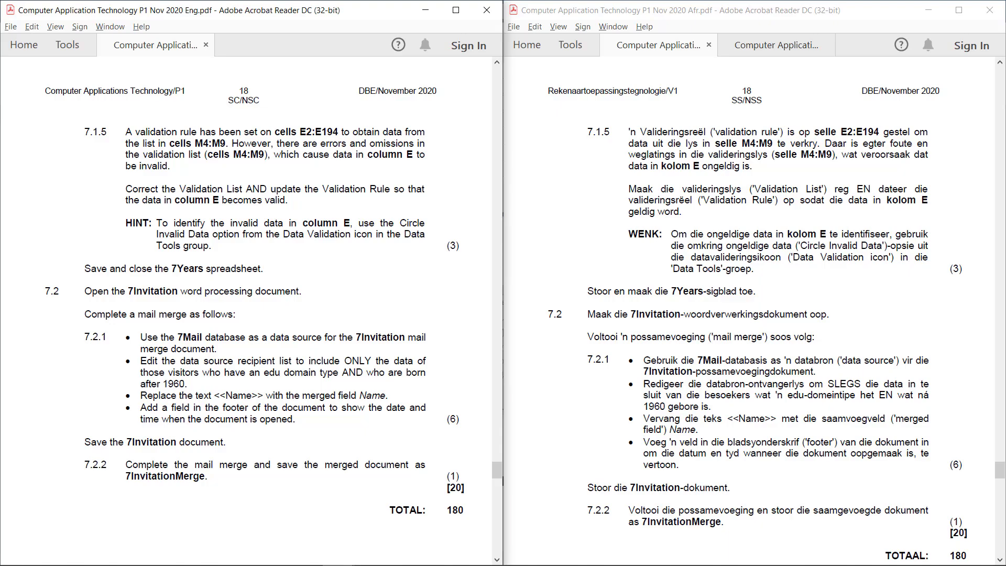
pyautogui.hotkey('alt', 'Tab')
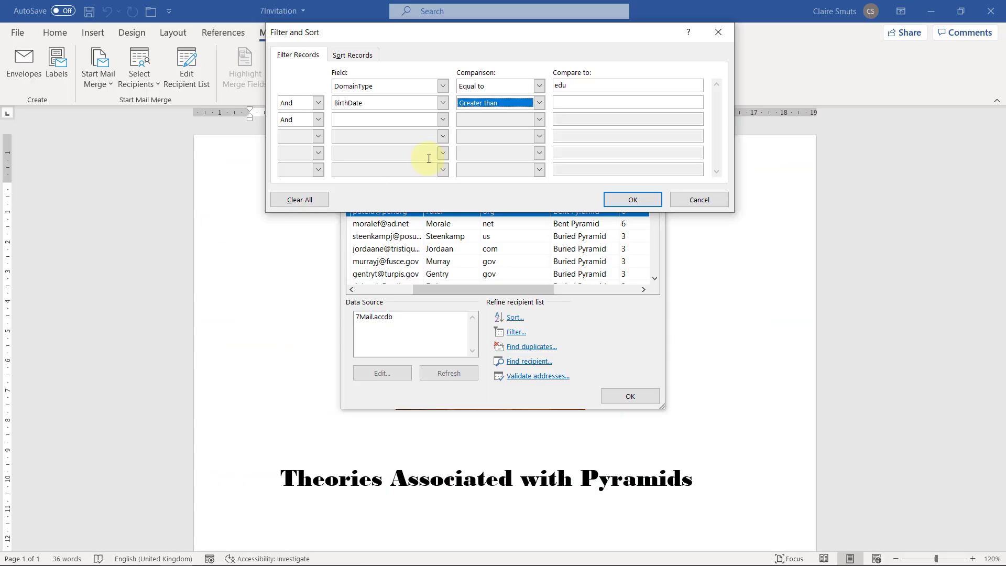
pyautogui.click(596, 102)
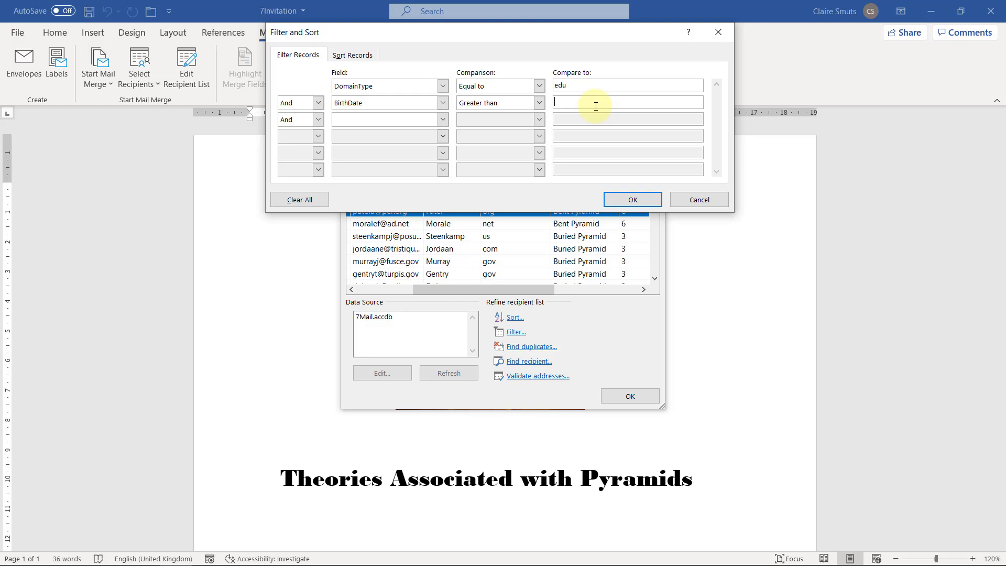
pyautogui.write('1960/12/31')
pyautogui.click(618, 198)
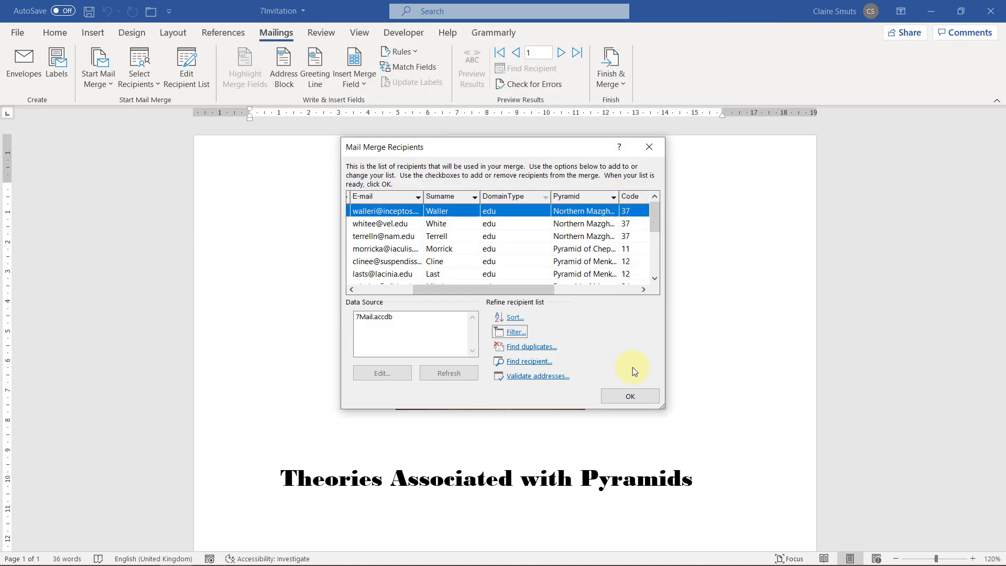
pyautogui.click(630, 397)
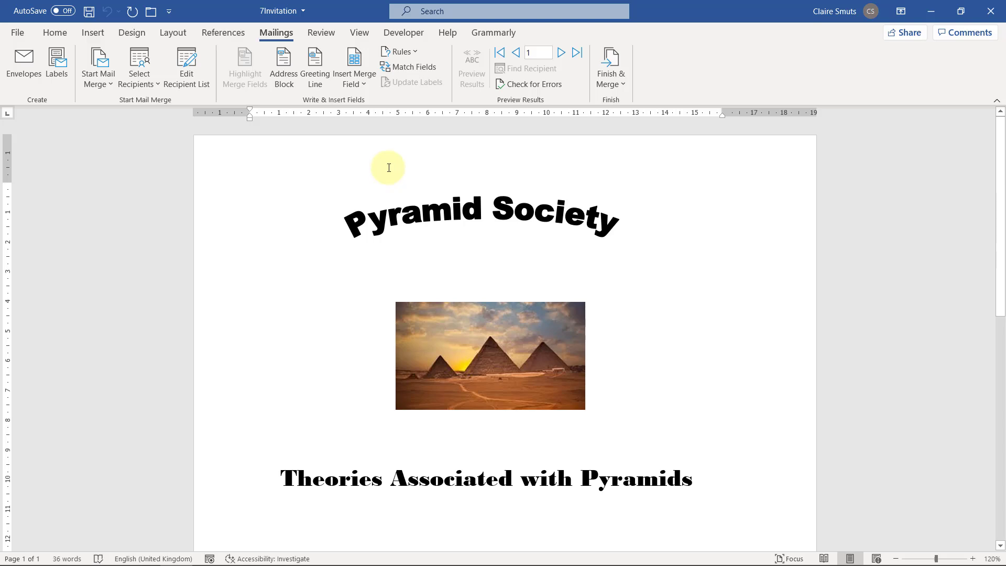
# - Reopen the mail merge recipient list and check the BirthDate values of the filtered recipients
pyautogui.click(186, 84)
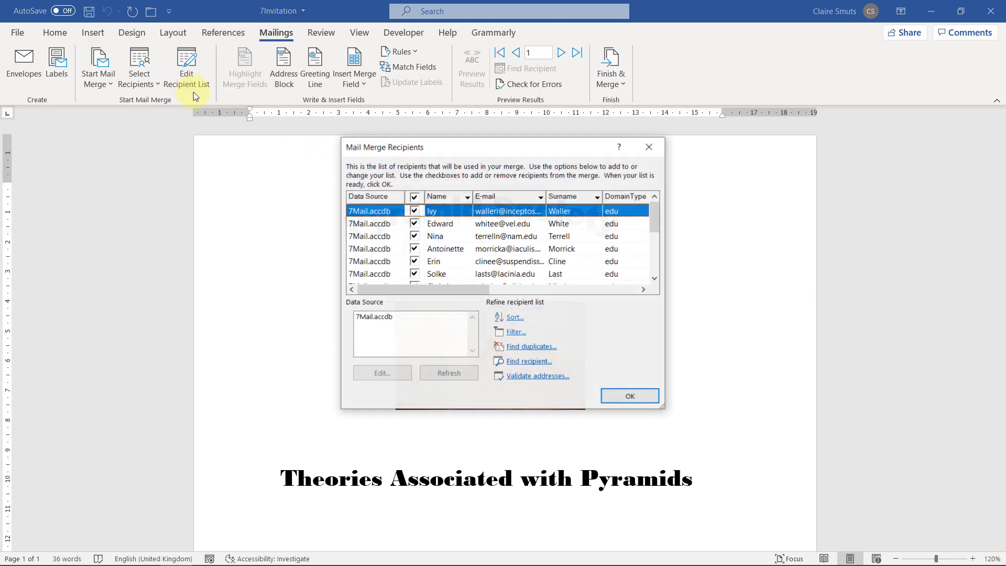
pyautogui.moveTo(435, 287); pyautogui.dragTo(590, 288)
pyautogui.scroll(-5, 567, 246)
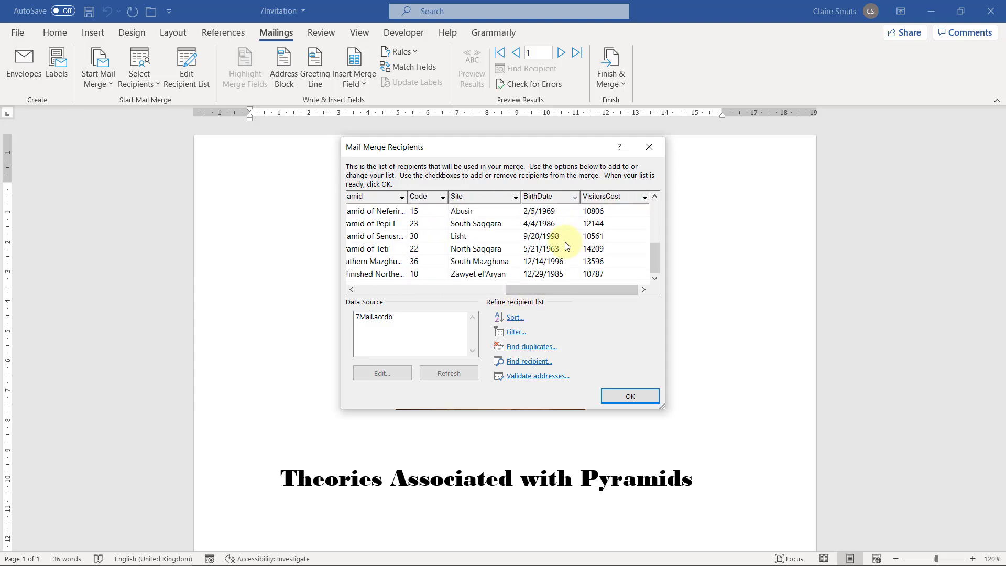
pyautogui.scroll(4, 567, 247)
pyautogui.scroll(-4, 567, 246)
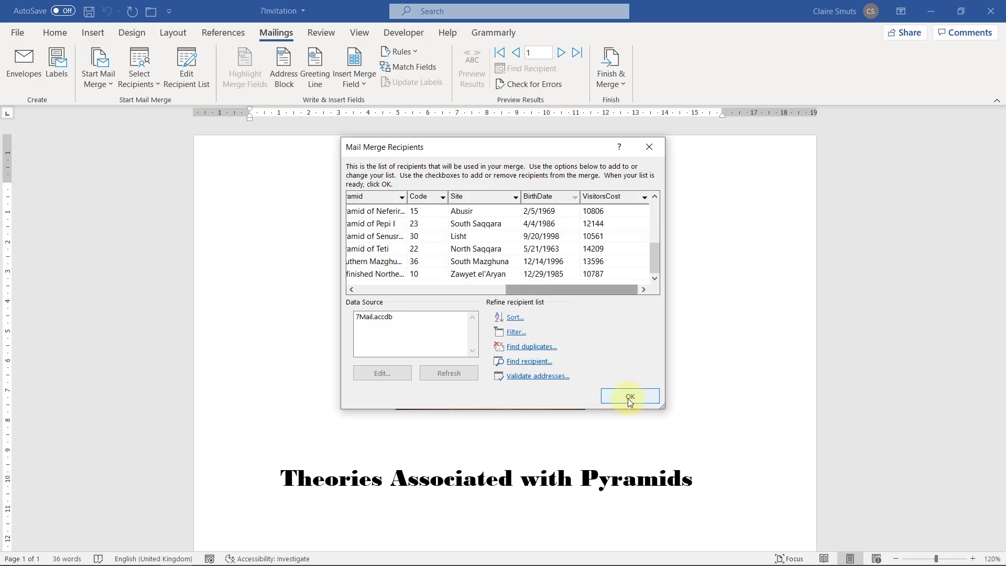
pyautogui.click(629, 398)
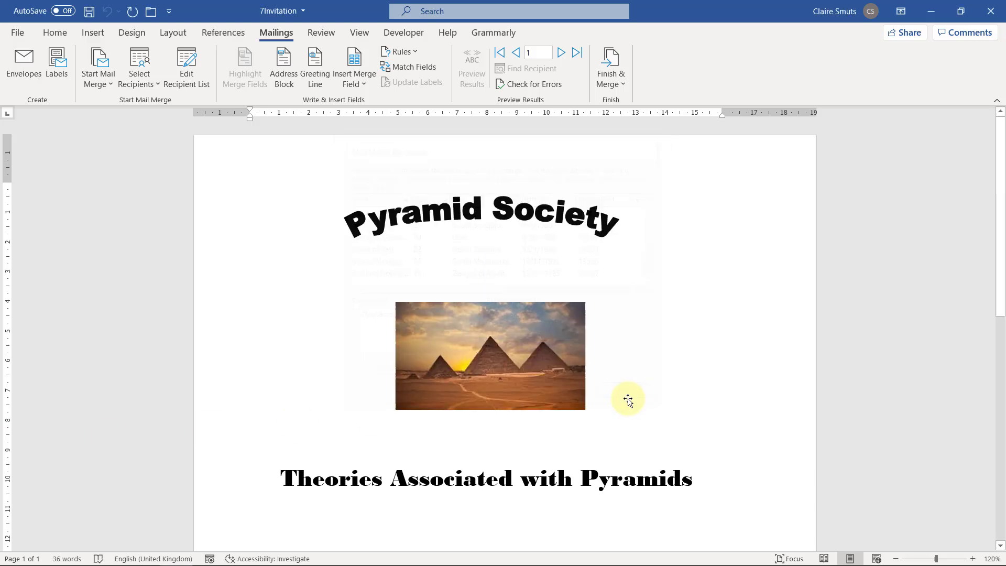
# - Replace the <<Name>> text after "Dear" with the Name merge field and try the results preview
pyautogui.scroll(-10, 629, 398)
pyautogui.scroll(5, 476, 370)
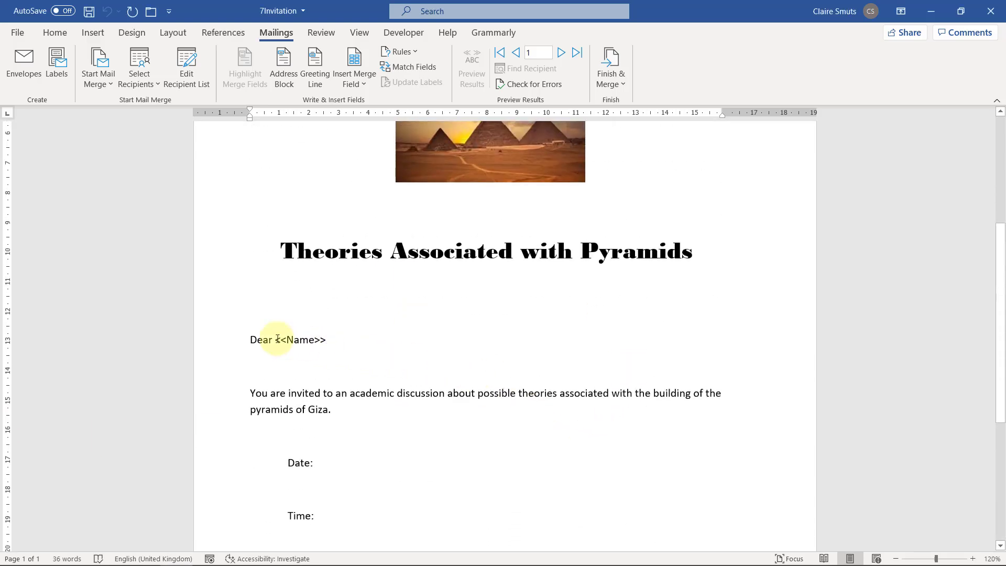
pyautogui.moveTo(278, 339); pyautogui.dragTo(322, 341)
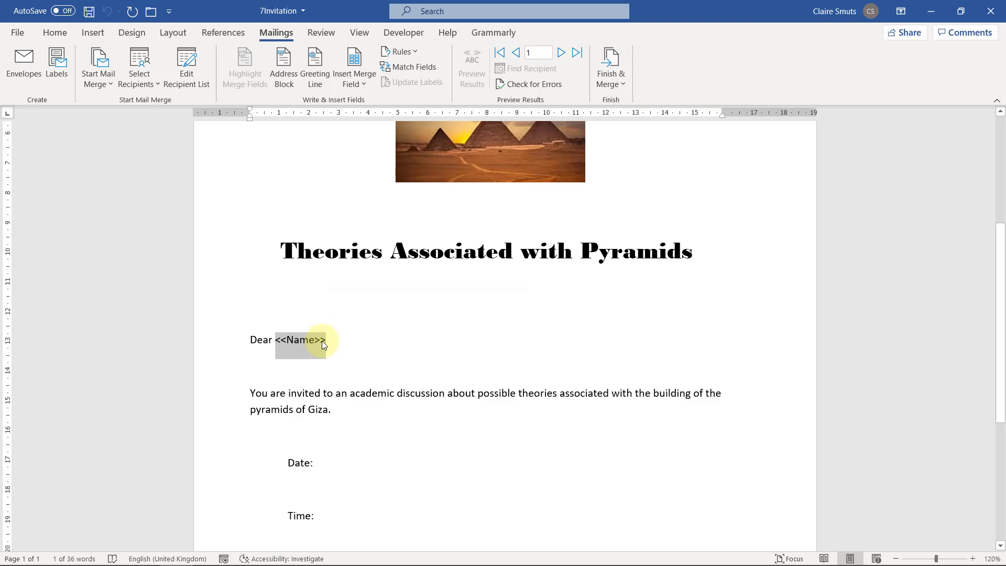
pyautogui.click(366, 86)
pyautogui.click(366, 100)
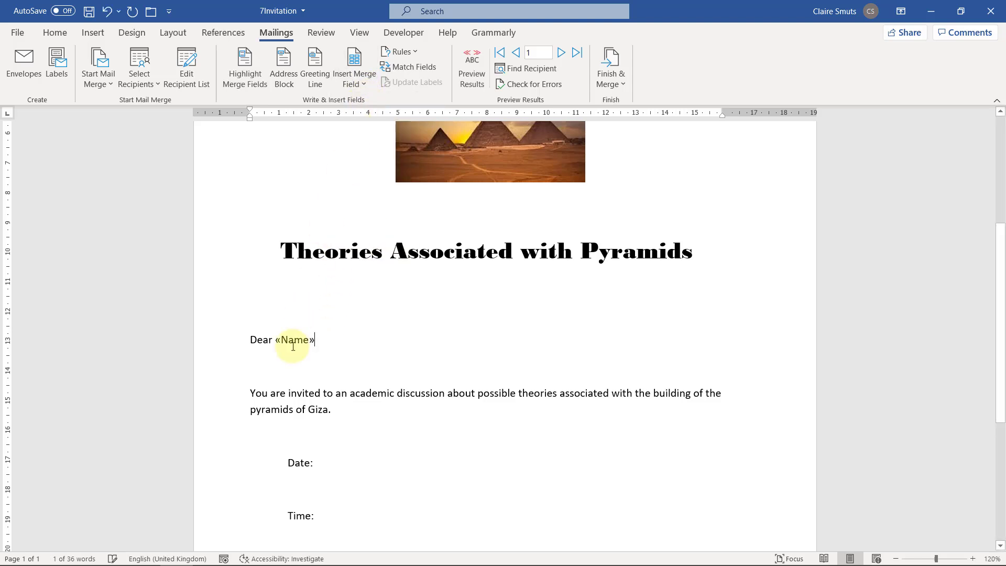
pyautogui.click(475, 73)
pyautogui.click(478, 75)
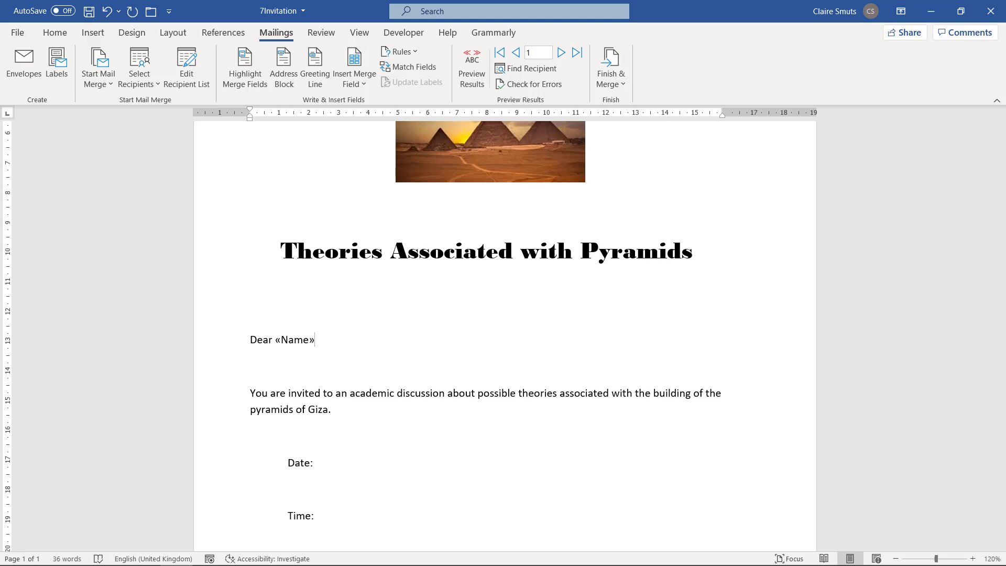
# - Insert an automatically updating date and time field in the footer in the format 6/13/2021 9:37:26 PM, and save the document
pyautogui.hotkey('alt', 'Tab')
pyautogui.hotkey('alt', 'Tab')
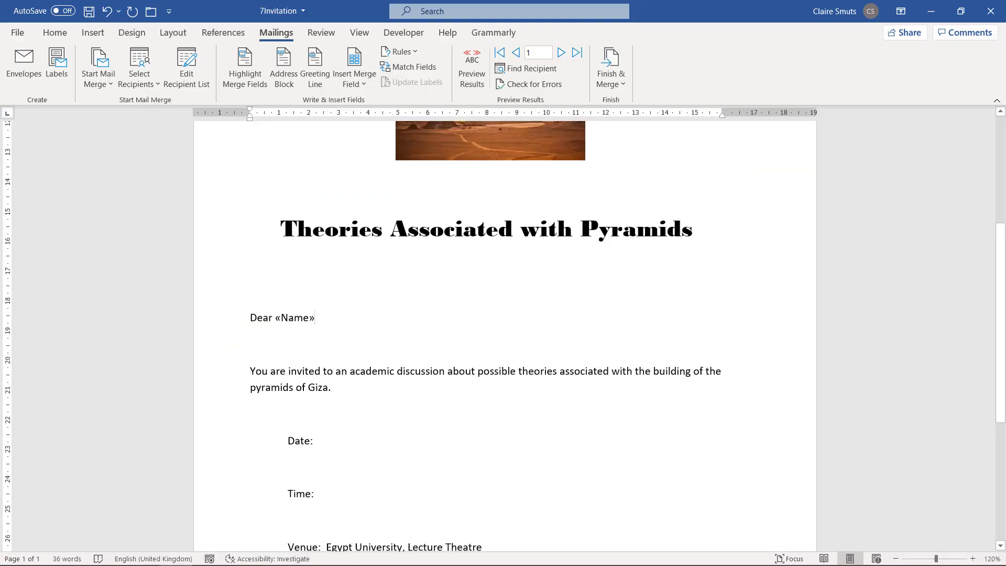
pyautogui.scroll(-5, 276, 523)
pyautogui.rightClick(275, 523)
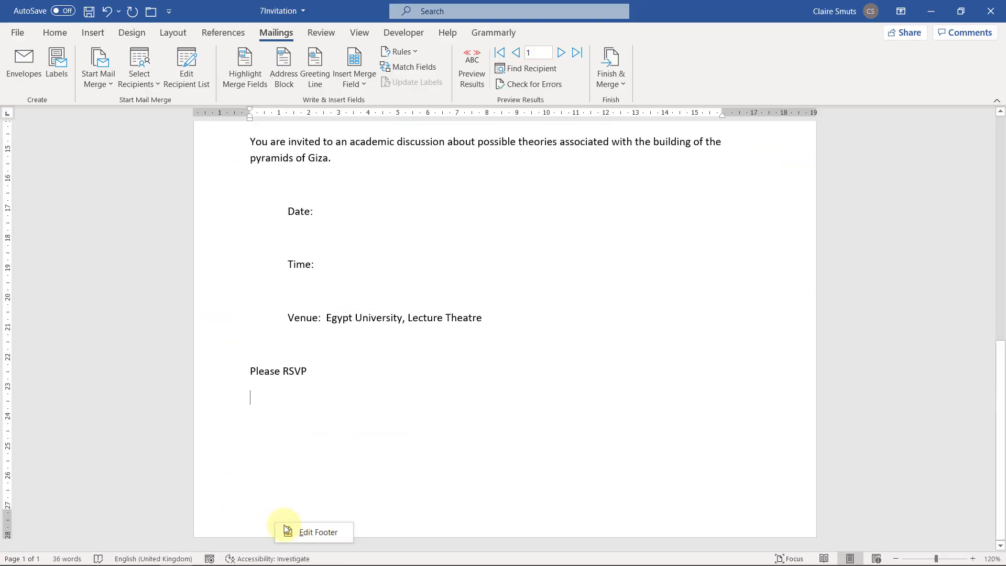
pyautogui.click(310, 533)
pyautogui.click(124, 67)
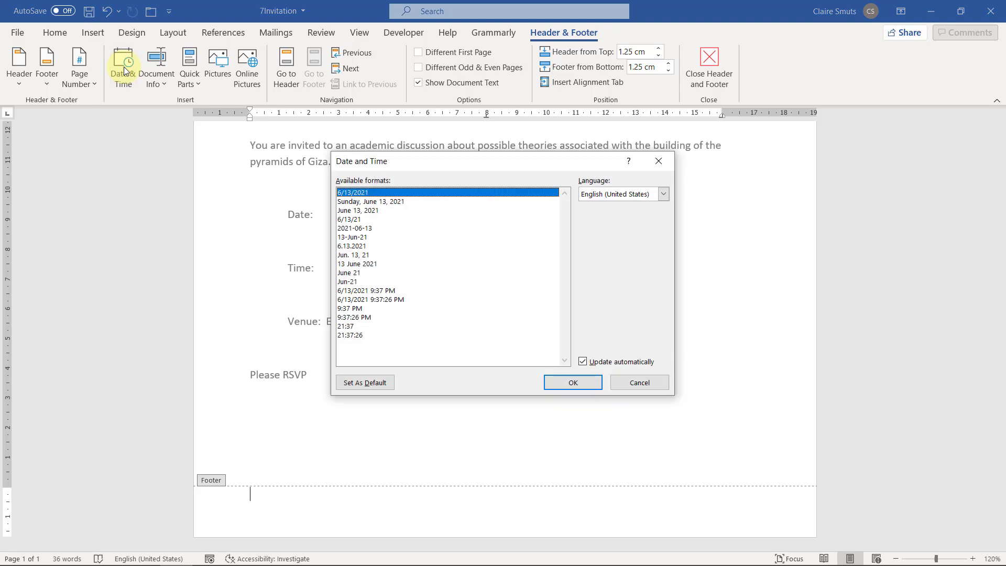
pyautogui.click(389, 302)
pyautogui.click(580, 383)
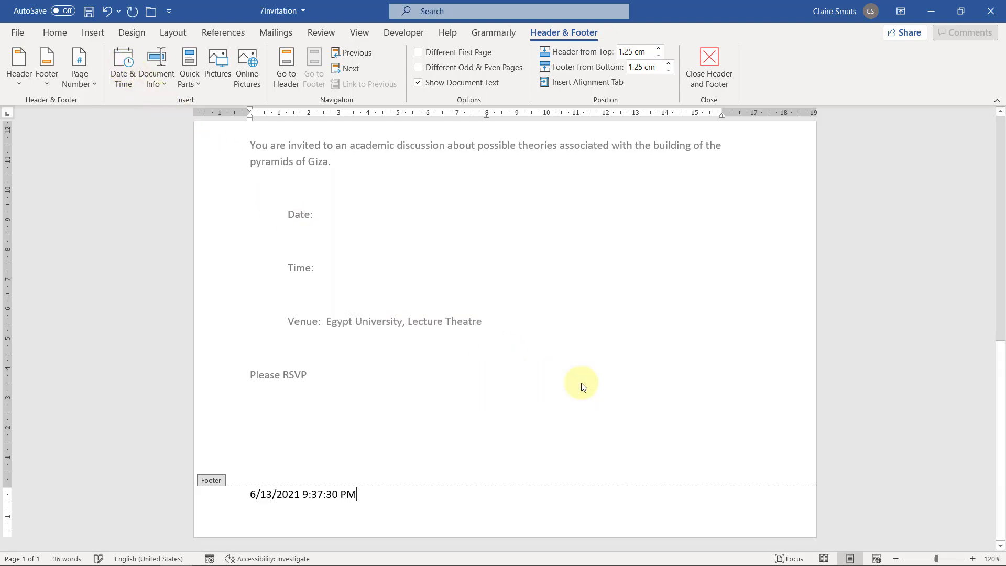
pyautogui.click(713, 74)
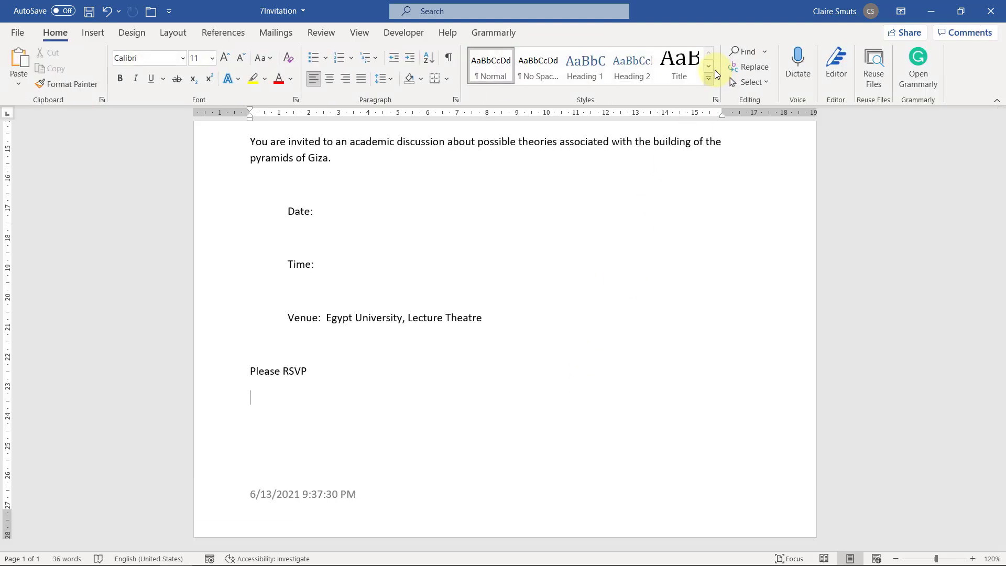
pyautogui.click(90, 16)
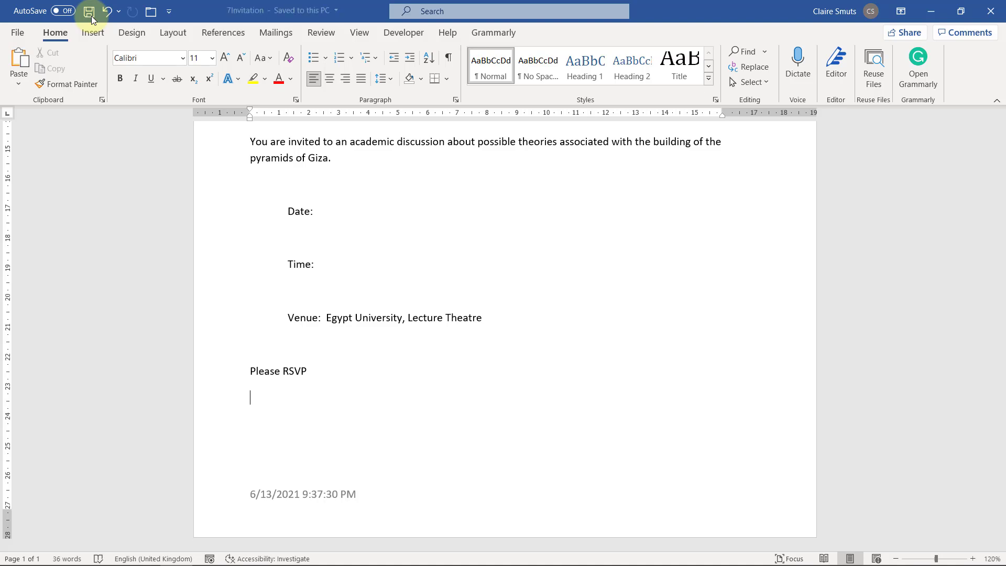
# - Check the final exam instruction and complete the mail merge of all records into a new document
pyautogui.hotkey('alt', 'Tab')
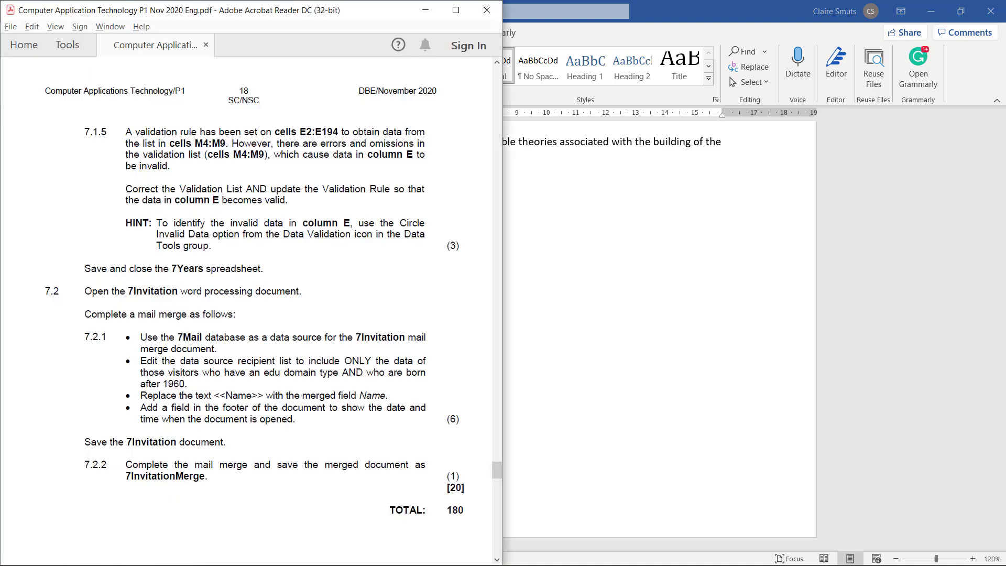
pyautogui.hotkey('alt', 'Tab')
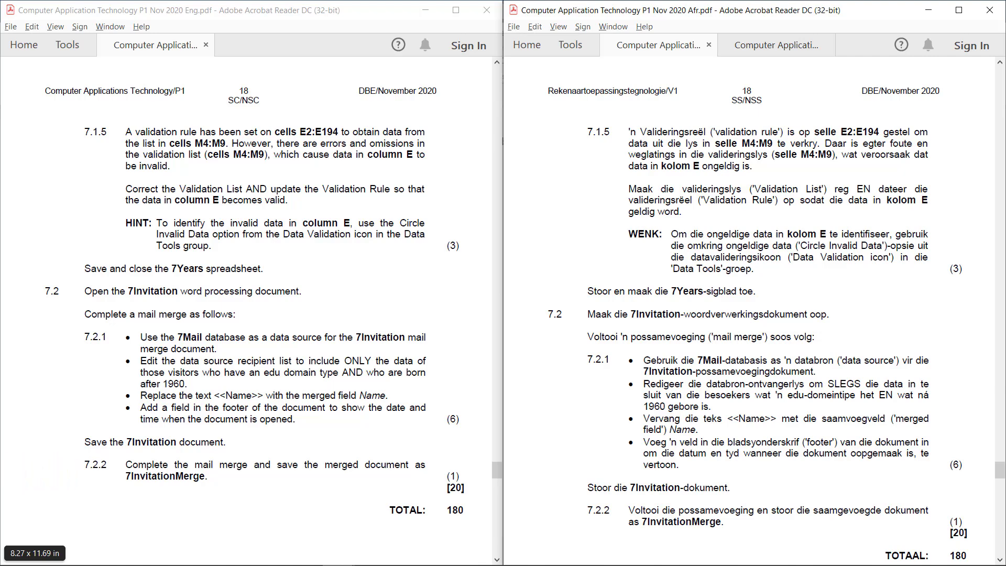
pyautogui.hotkey('alt', 'Tab')
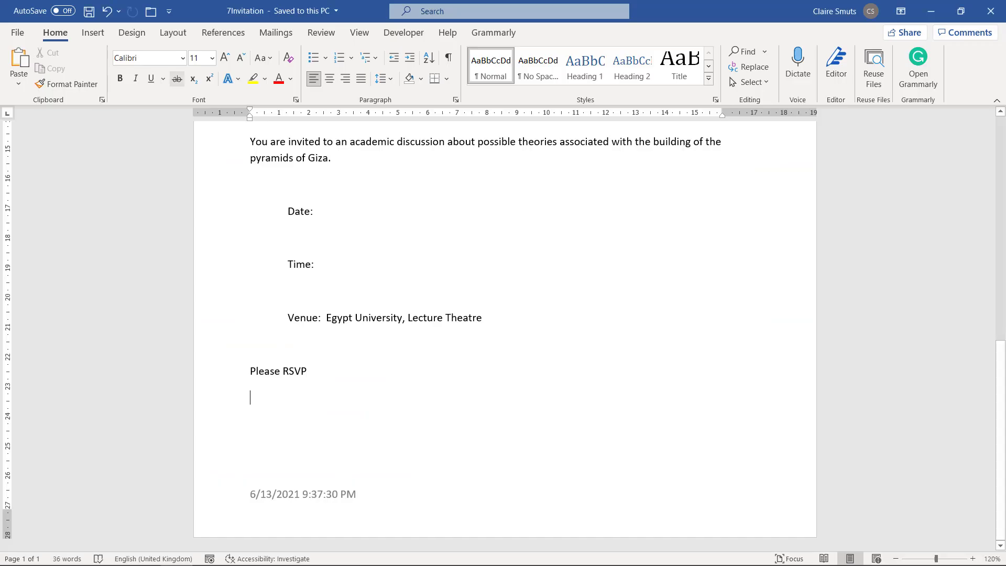
pyautogui.click(280, 35)
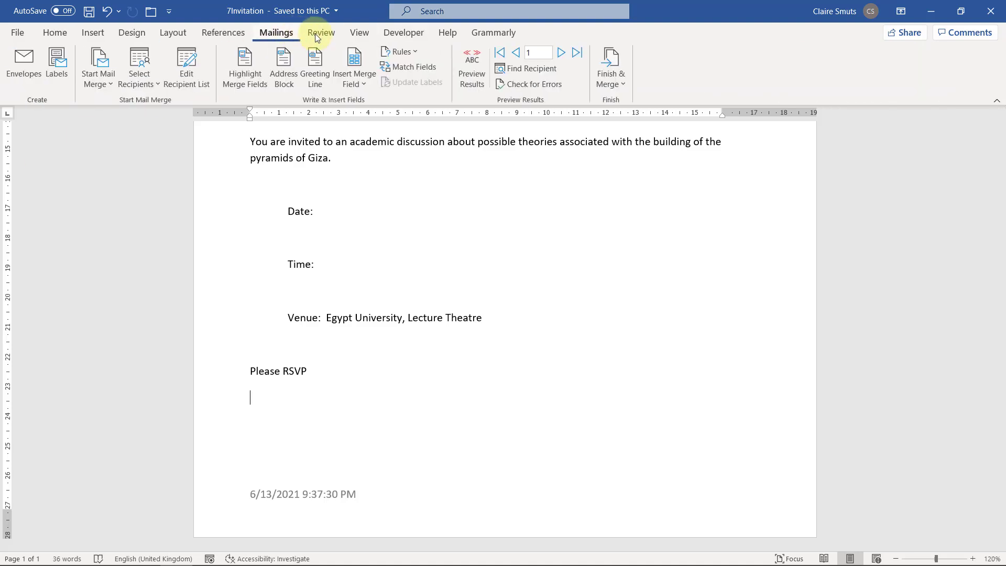
pyautogui.click(618, 65)
pyautogui.click(627, 101)
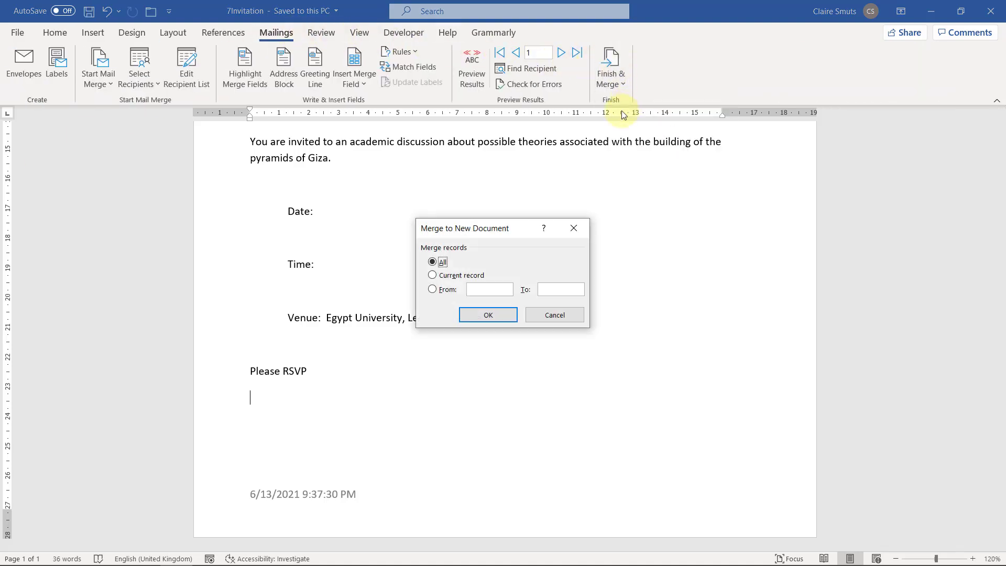
pyautogui.click(493, 318)
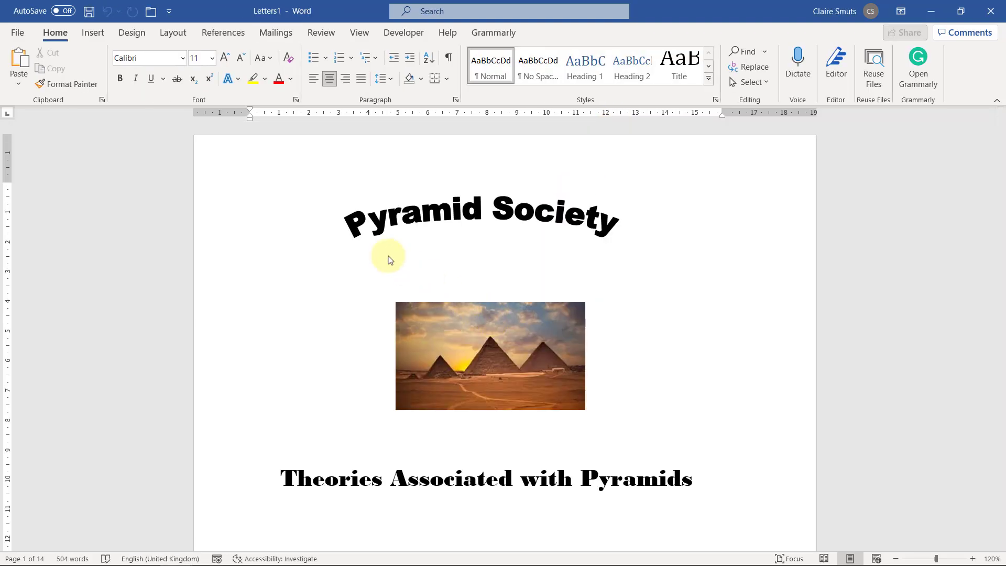
# - Save the merged letters as 7InvitationMerged in the CAT P1 Nov 2020_MSOffice_DATA folder
pyautogui.click(17, 32)
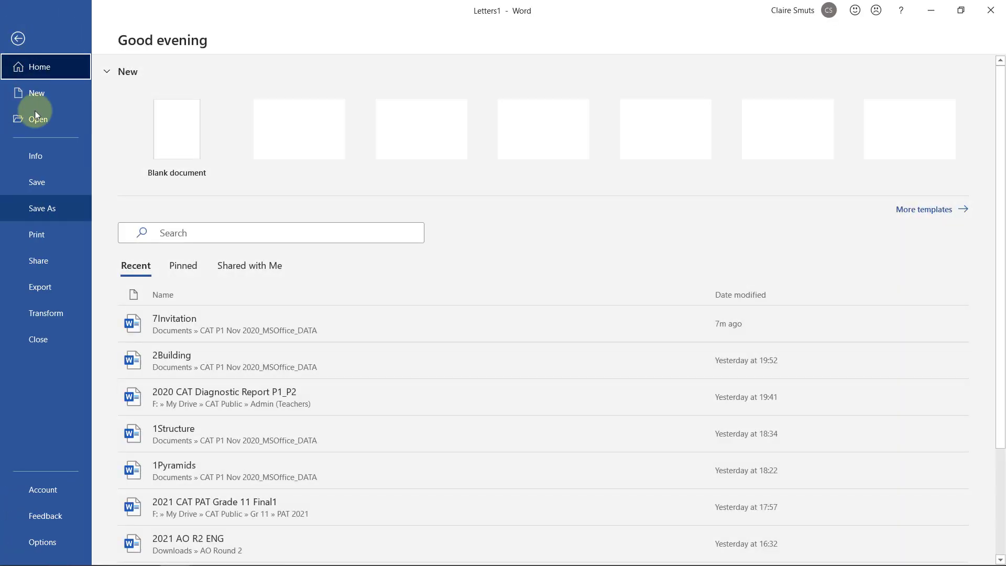
pyautogui.click(53, 209)
pyautogui.click(540, 152)
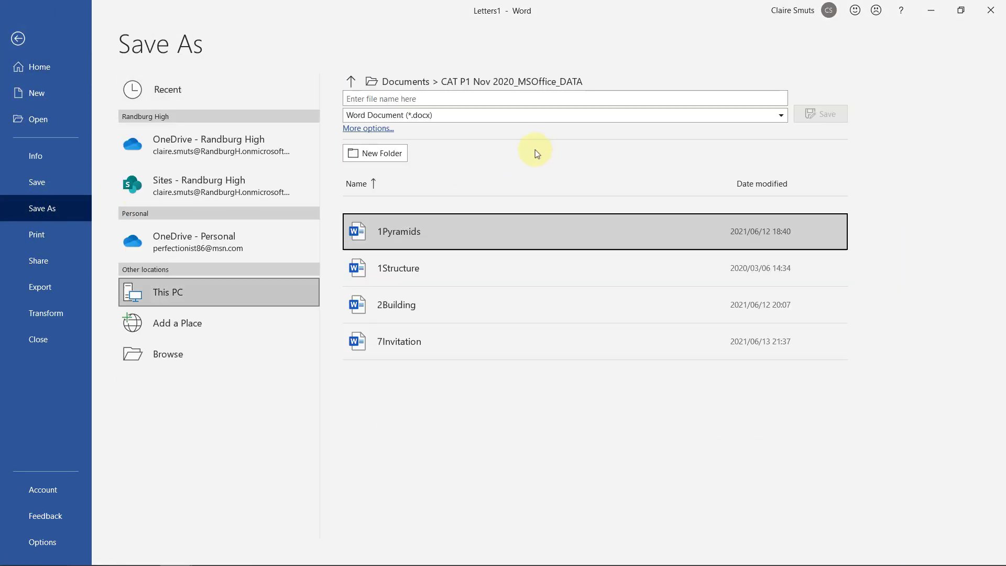
pyautogui.click(443, 99)
pyautogui.write('7In')
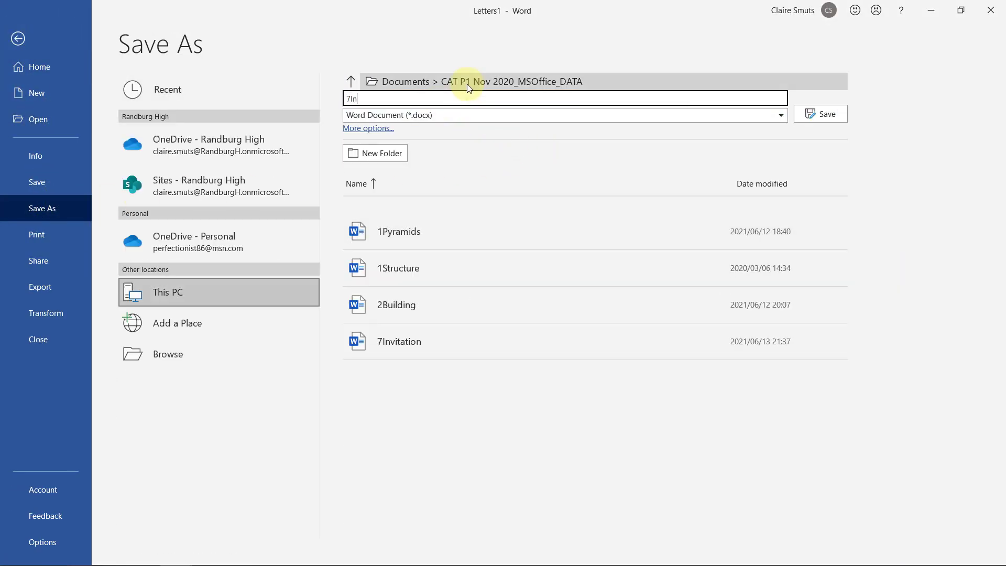
pyautogui.write('vitationMerged')
pyautogui.press('Return')
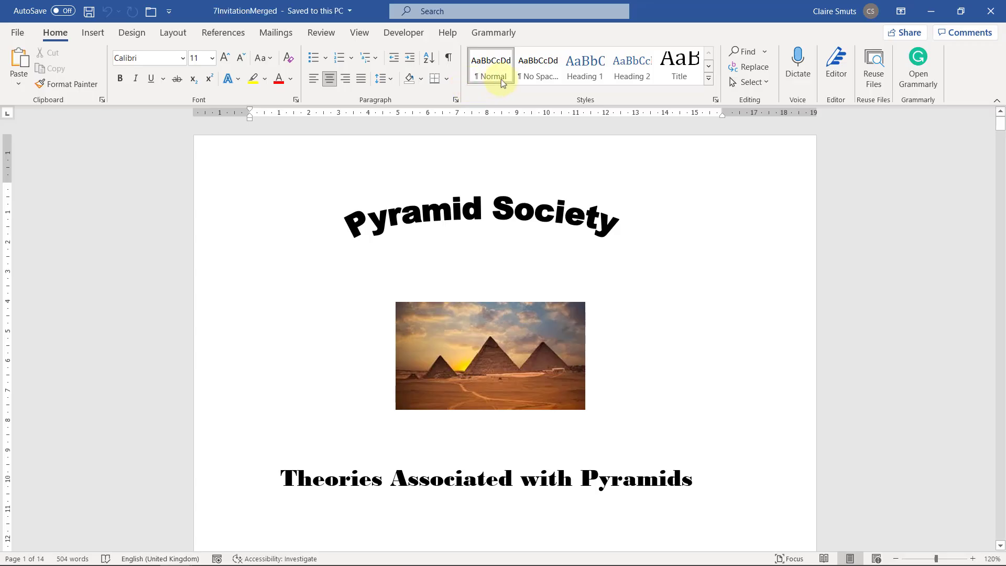
# - Close the merged document, and close 7Invitation with its changes saved
pyautogui.click(990, 9)
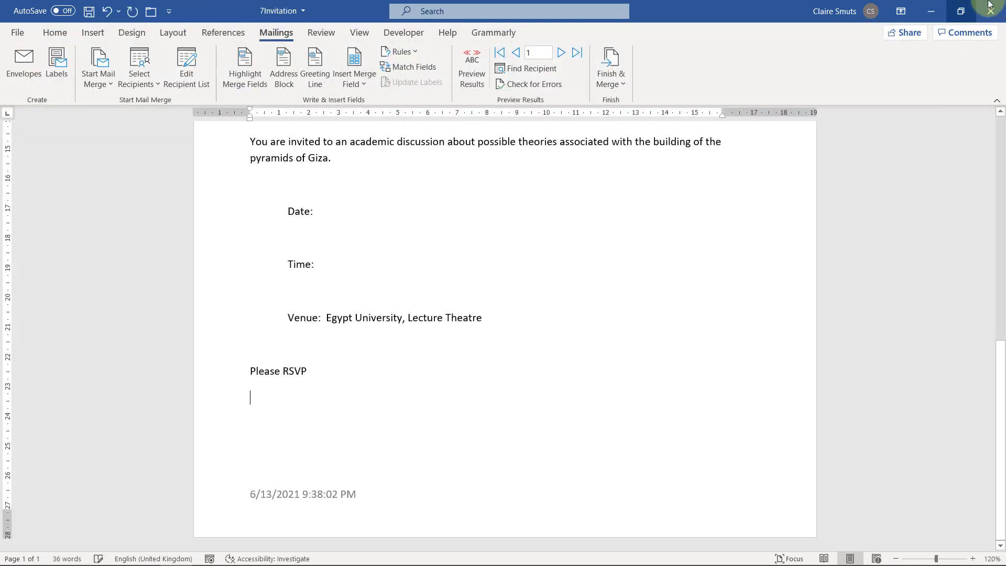
pyautogui.click(990, 9)
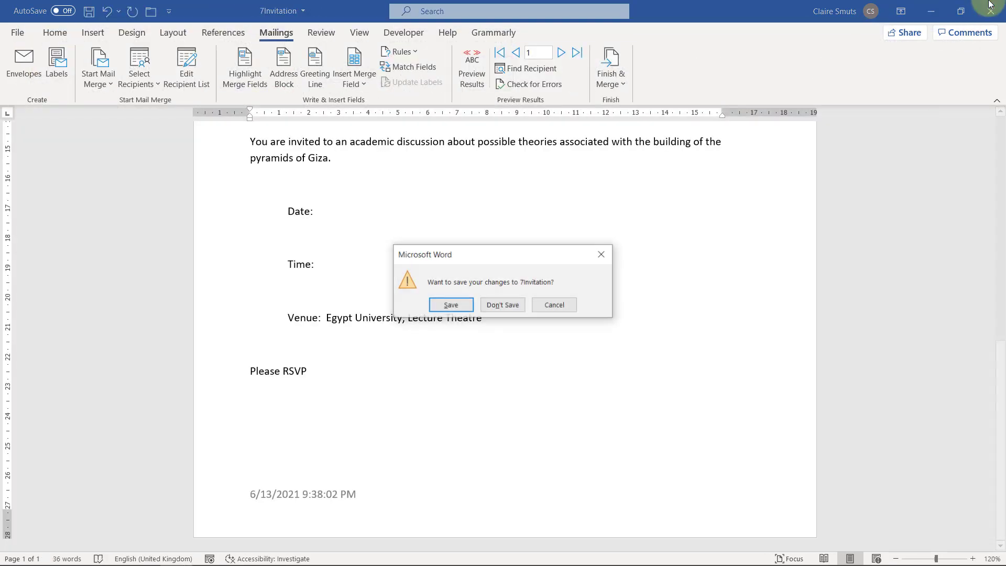
pyautogui.click(452, 305)
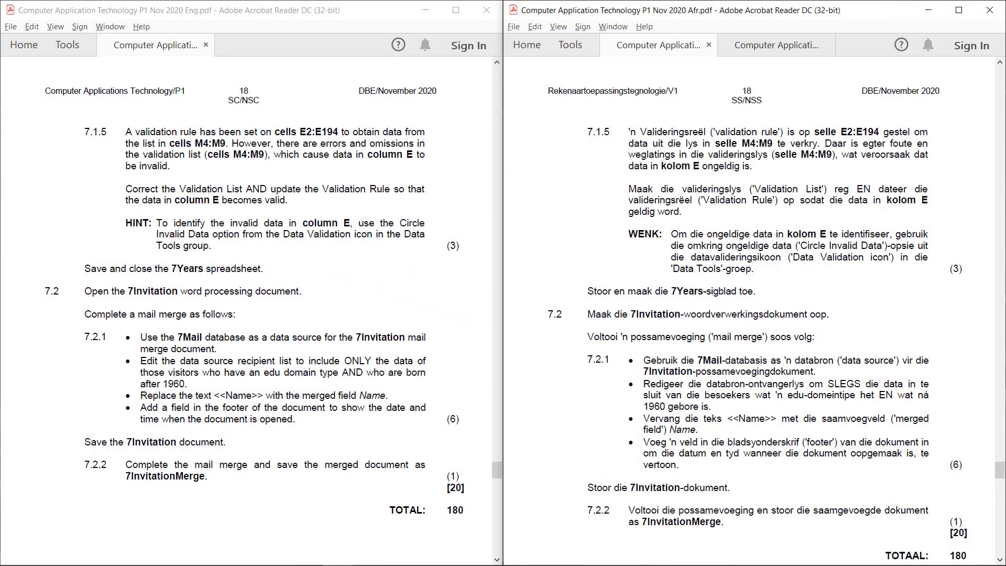
# - Bring up the CAT P1 Nov 2020_MSOffice_DATA folder and check the saved 7Invitation and 7InvitationMerged files
pyautogui.moveTo(0, 39); pyautogui.dragTo(553, 31)
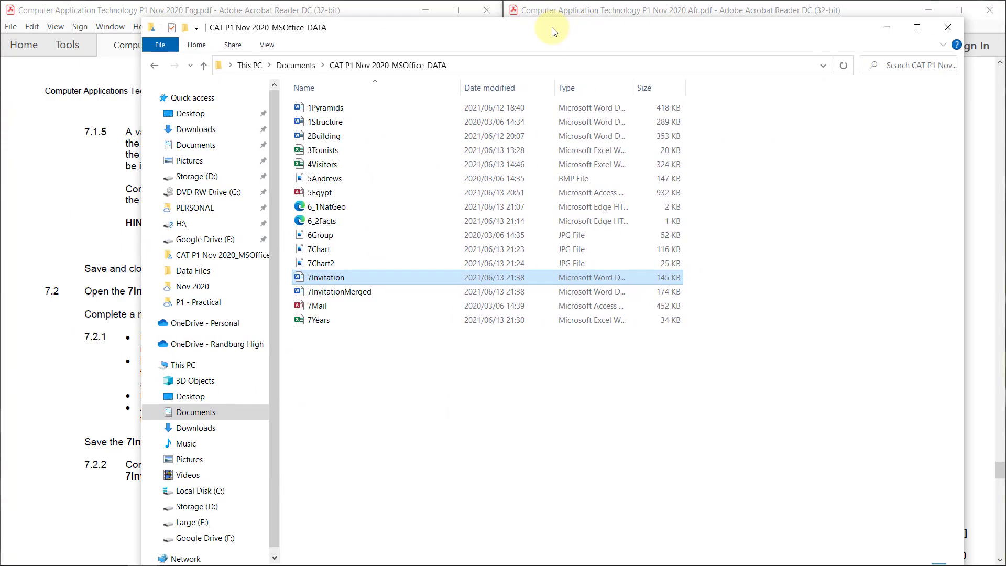
pyautogui.click(365, 291)
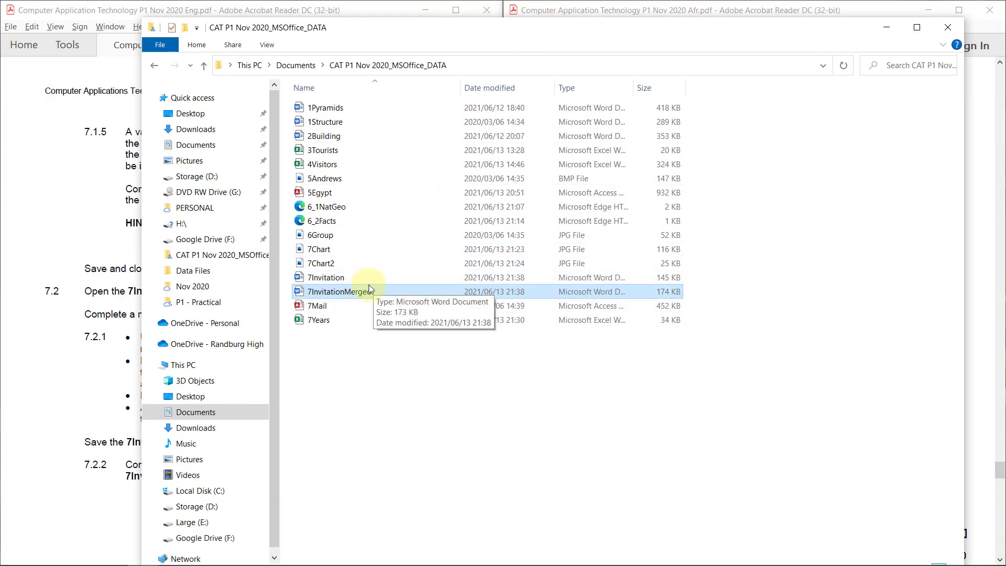
pyautogui.click(516, 277)
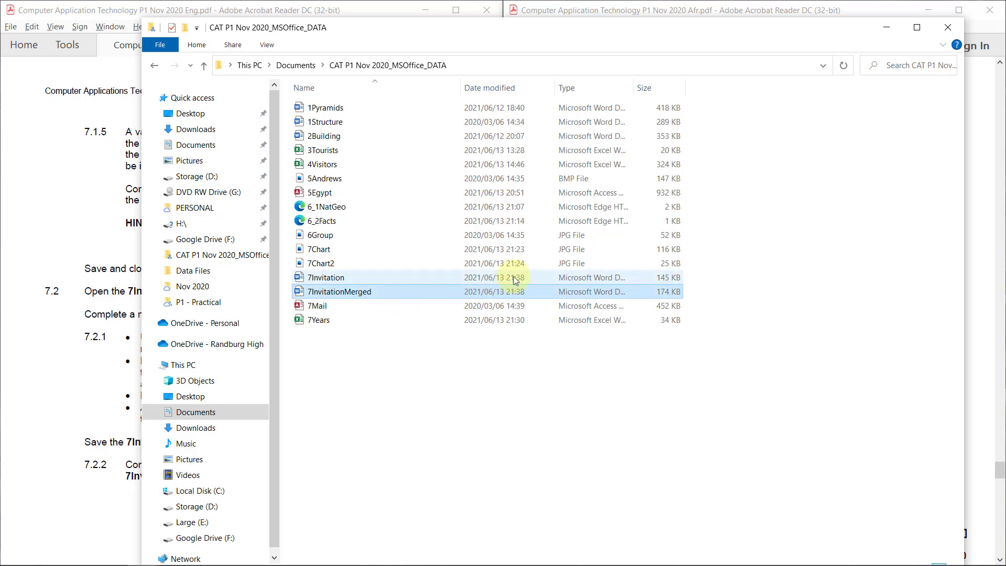
pyautogui.click(524, 291)
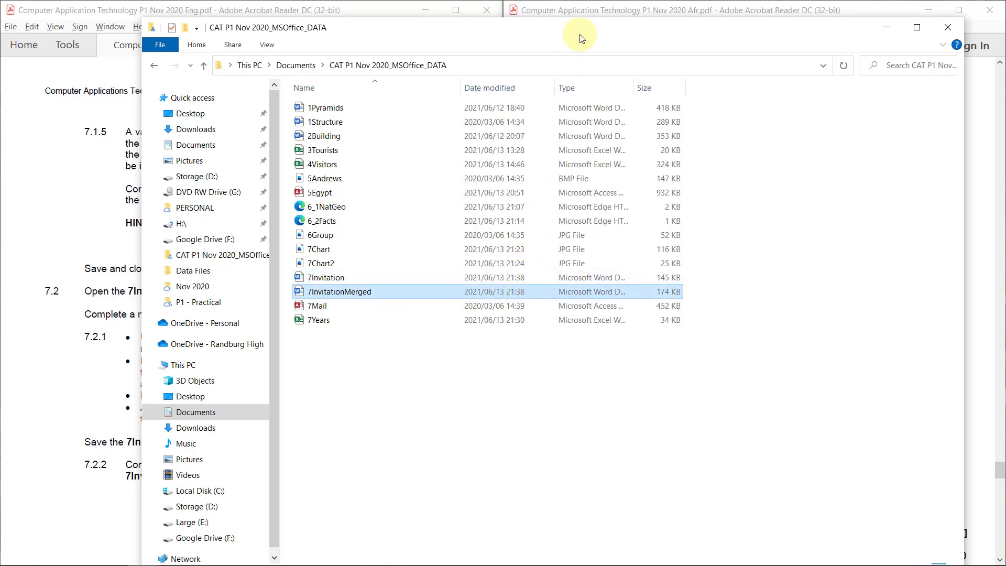